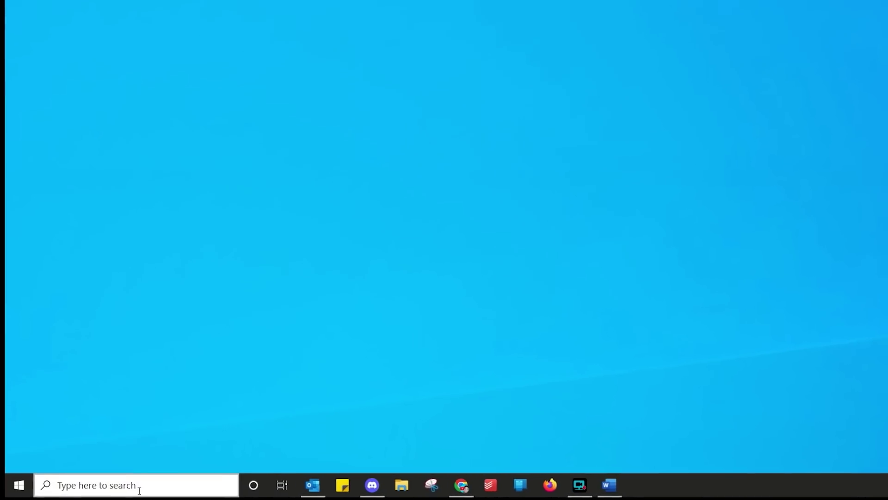
# Step: Open Control Panel via search and reach reliability history through Security and Maintenance's Maintenance section
pyautogui.click(135, 486)
pyautogui.write('control')
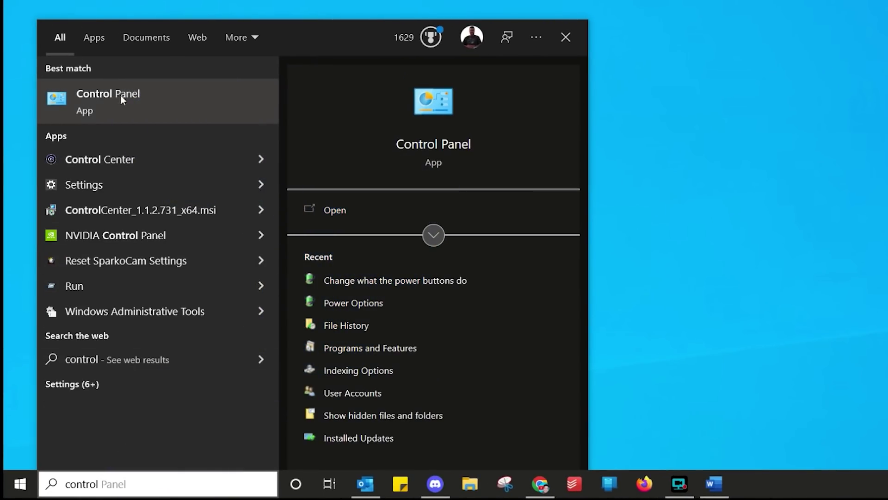
pyautogui.click(120, 94)
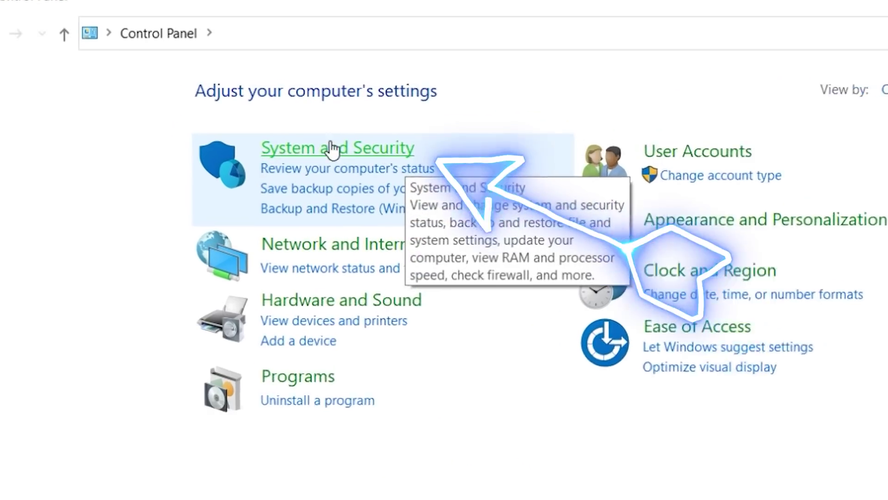
pyautogui.click(350, 157)
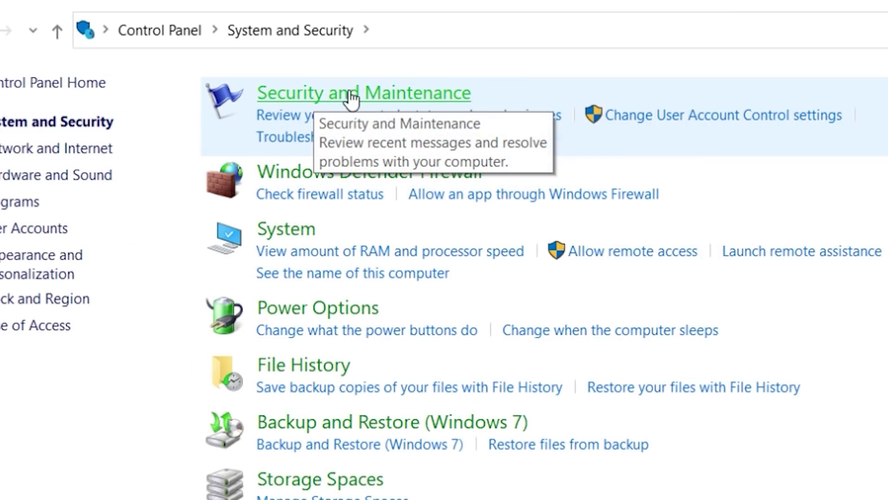
pyautogui.click(377, 95)
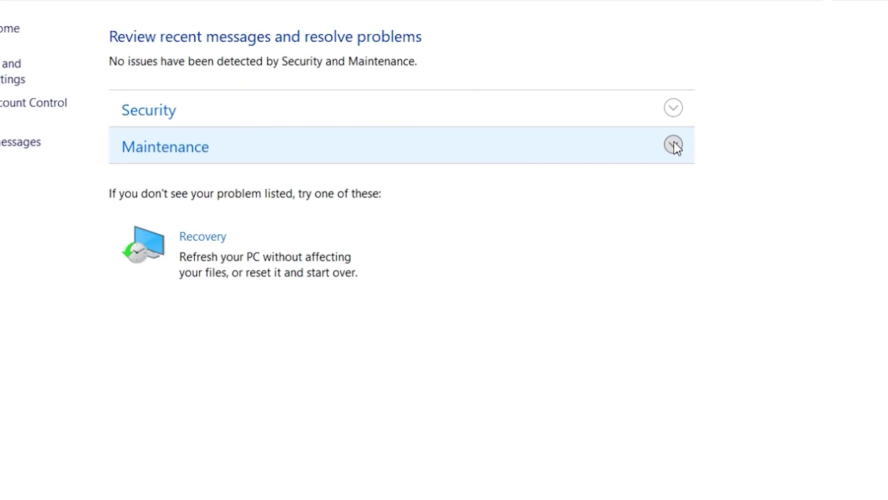
pyautogui.click(674, 145)
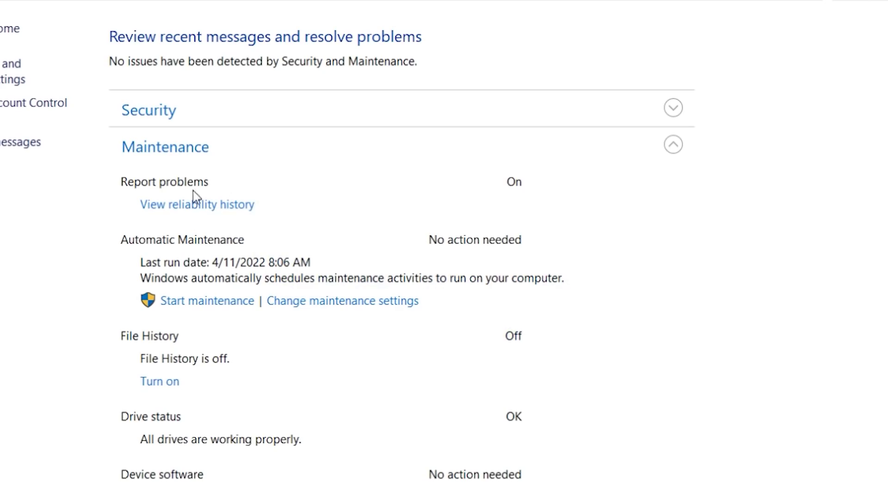
pyautogui.click(199, 204)
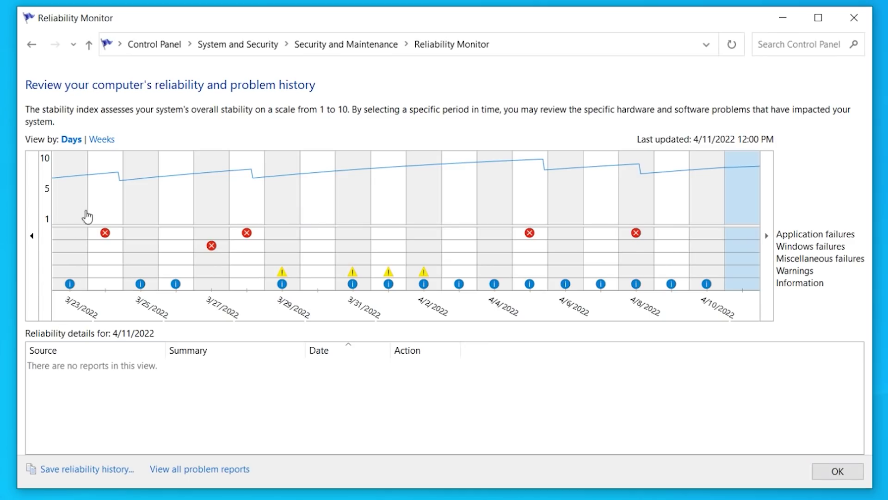
# Step: Review reliability details for 3/24, 3/25, 3/29 and 4/5, then browse all problem reports
pyautogui.click(100, 207)
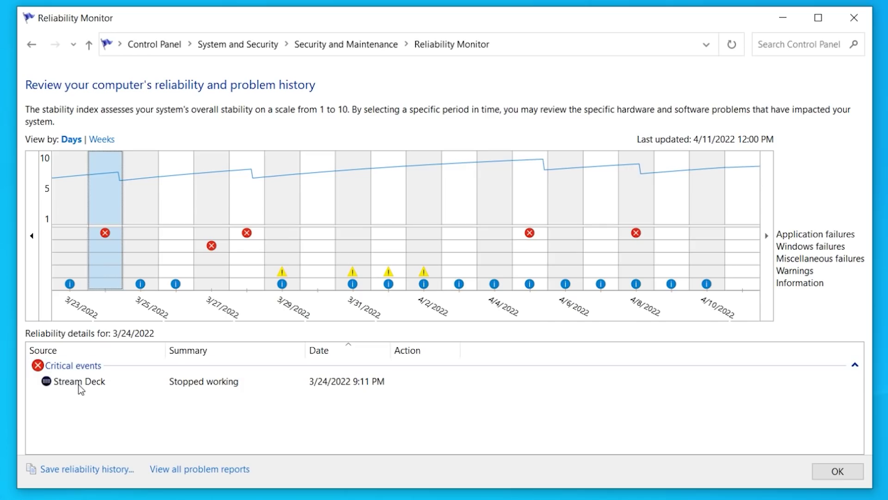
pyautogui.click(138, 286)
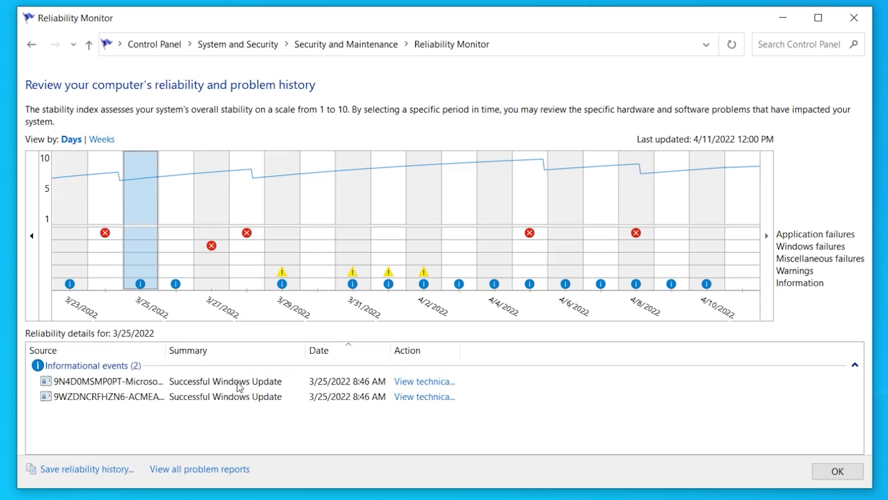
pyautogui.click(286, 248)
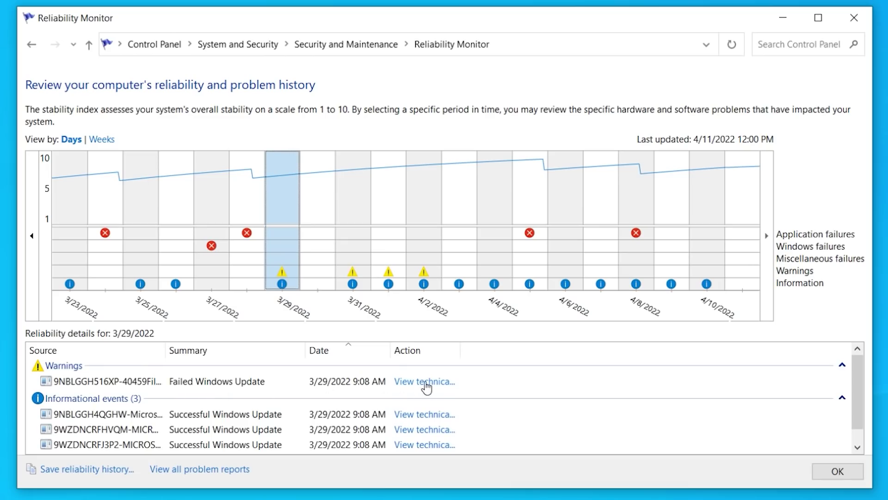
pyautogui.click(530, 250)
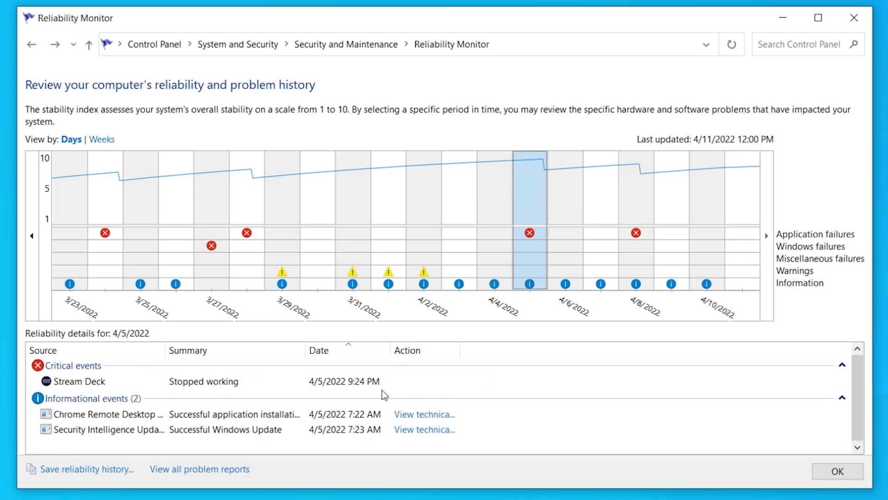
pyautogui.click(214, 470)
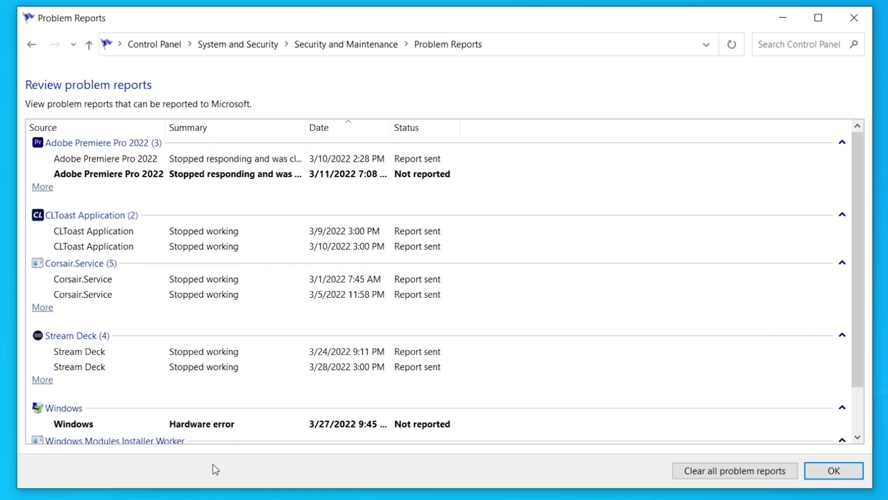
pyautogui.scroll(-1, 662, 257)
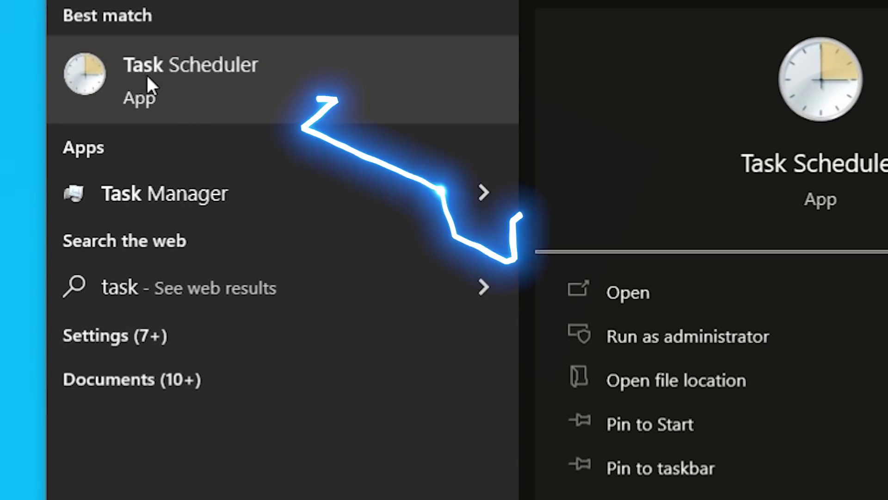
# Step: Open Task Scheduler and add a 'my tasks' folder under Task Scheduler Library
pyautogui.click(250, 88)
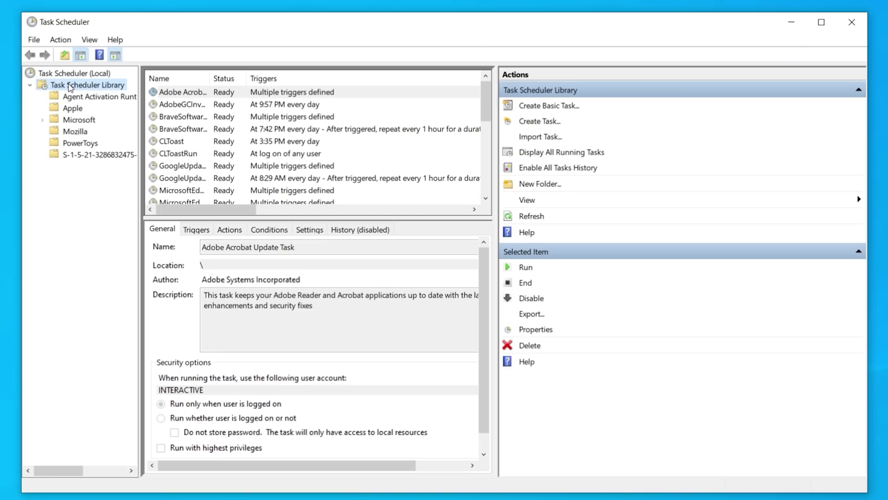
pyautogui.rightClick(69, 87)
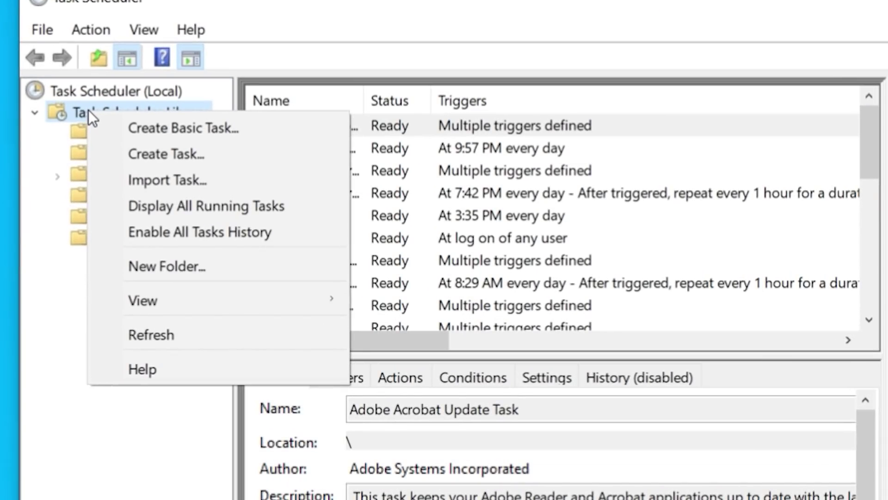
pyautogui.click(192, 264)
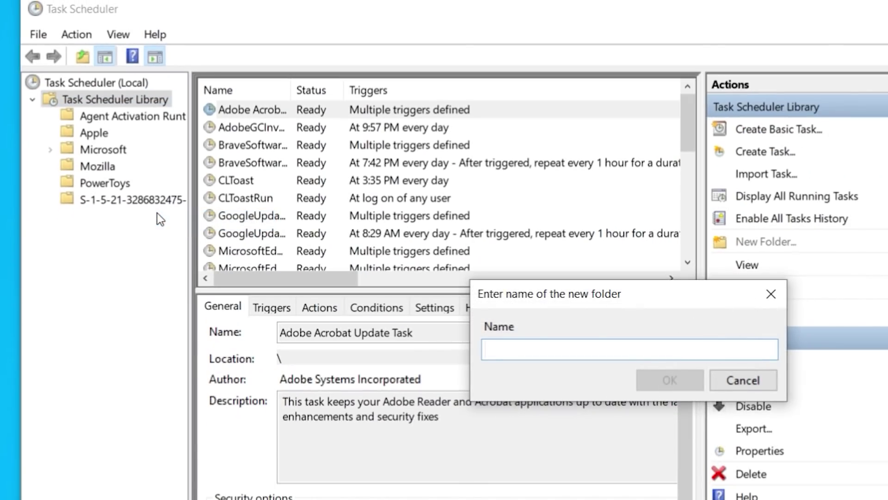
pyautogui.write('my')
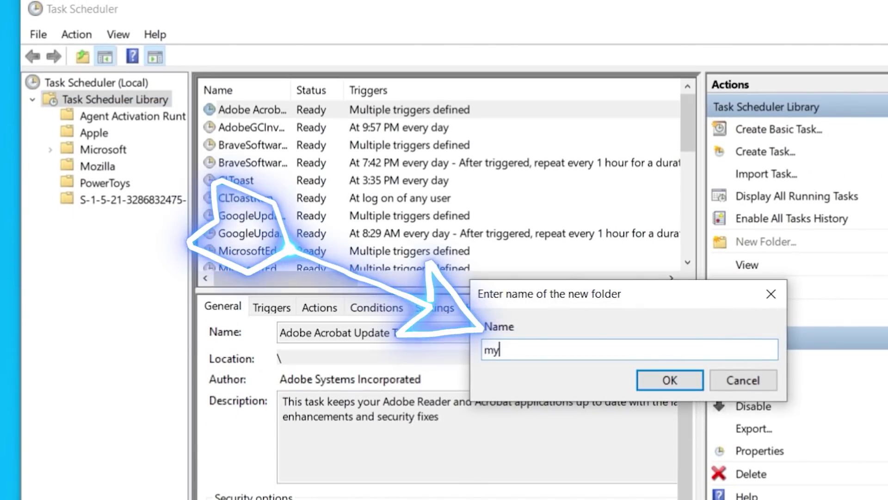
pyautogui.write(' tasks')
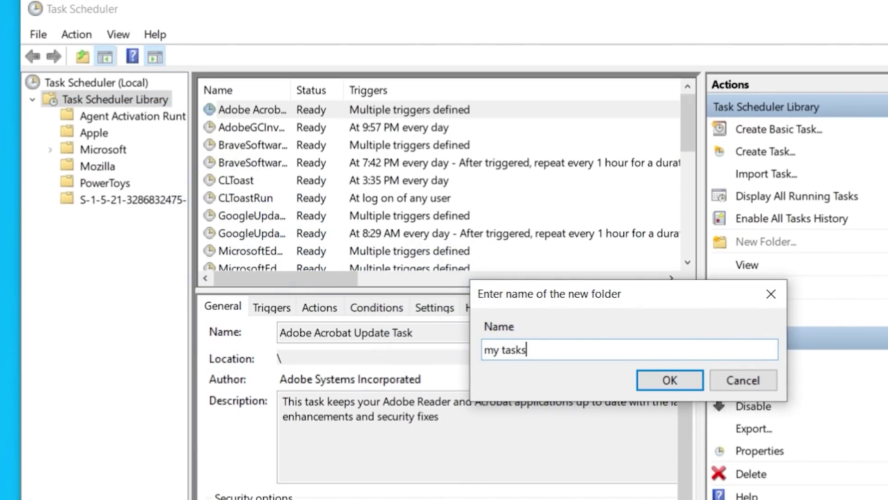
pyautogui.click(674, 386)
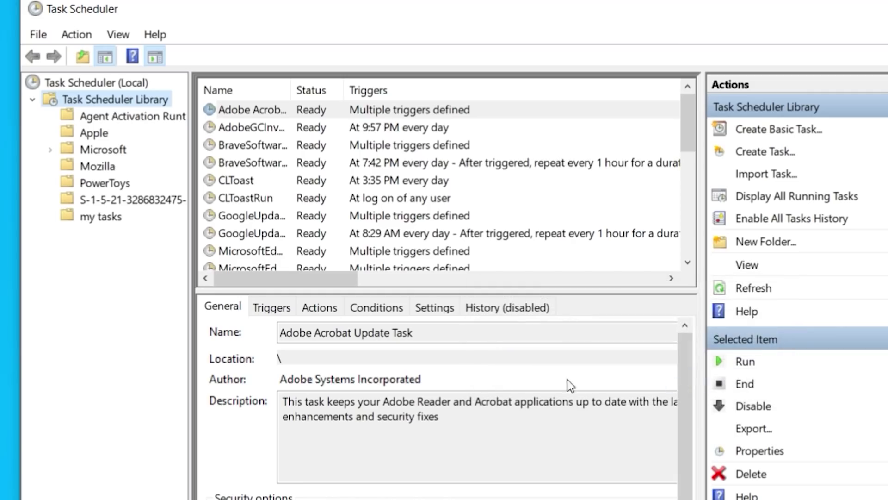
# Step: In my tasks, create basic task 'network hygiene' running daily at 1:00:00 AM, starting a program
pyautogui.click(101, 220)
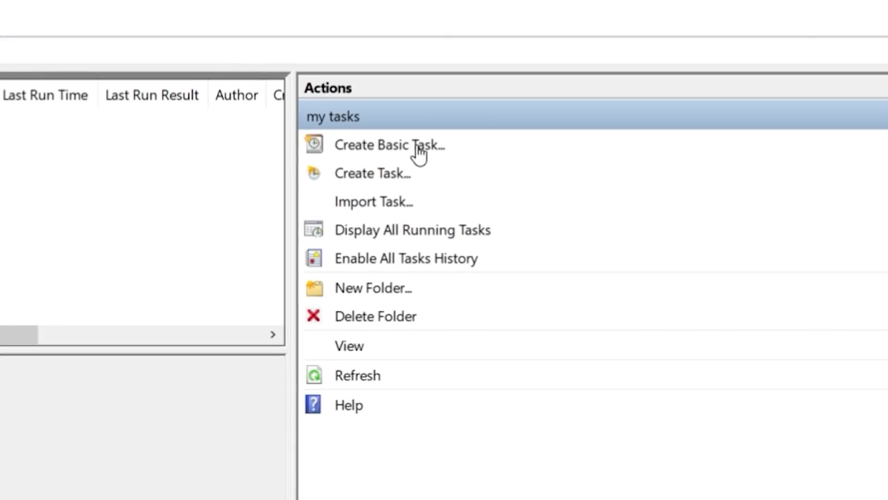
pyautogui.click(800, 129)
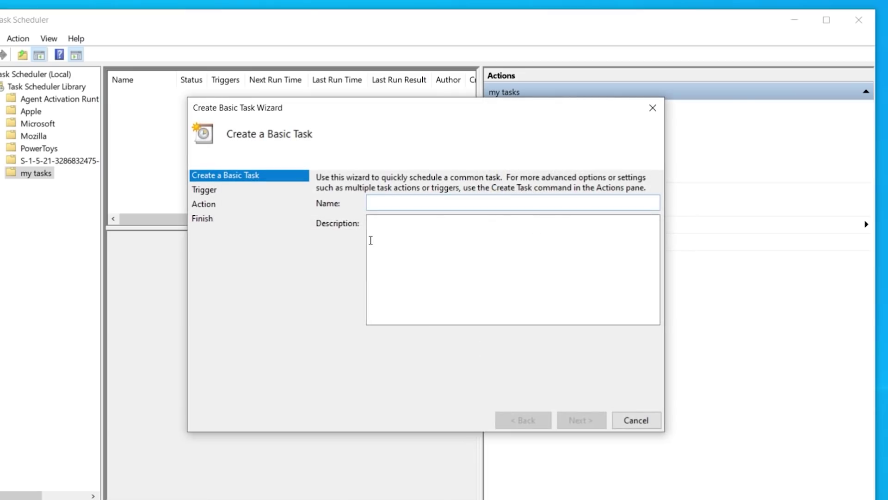
pyautogui.write('networ')
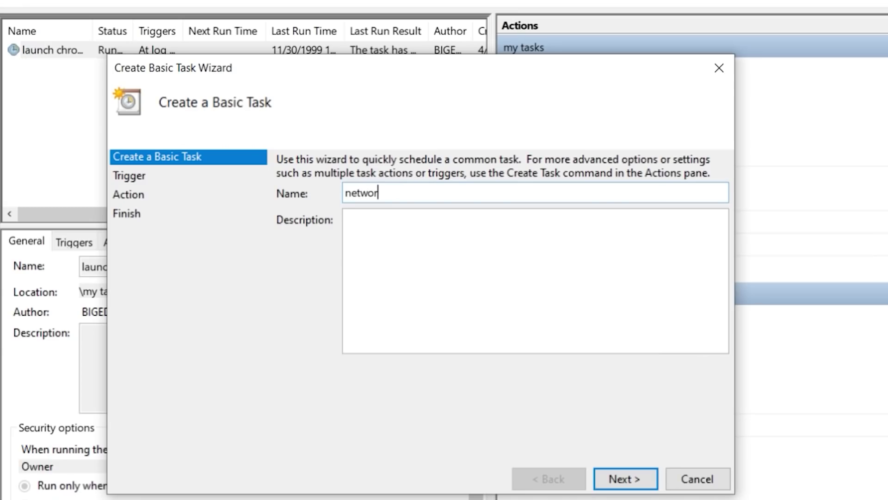
pyautogui.write('k hygiene')
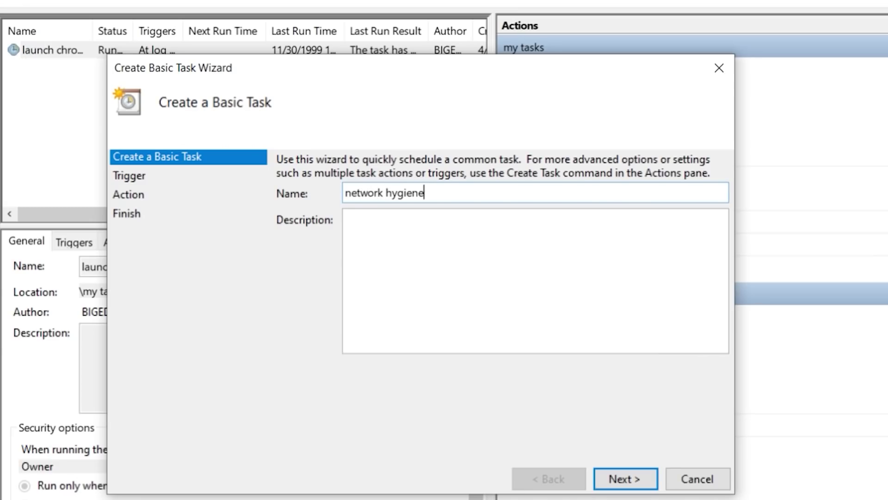
pyautogui.click(625, 480)
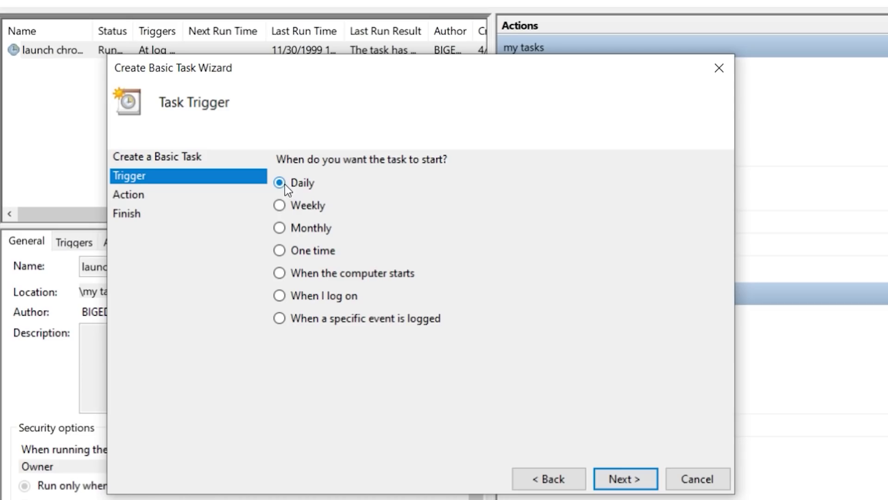
pyautogui.click(622, 479)
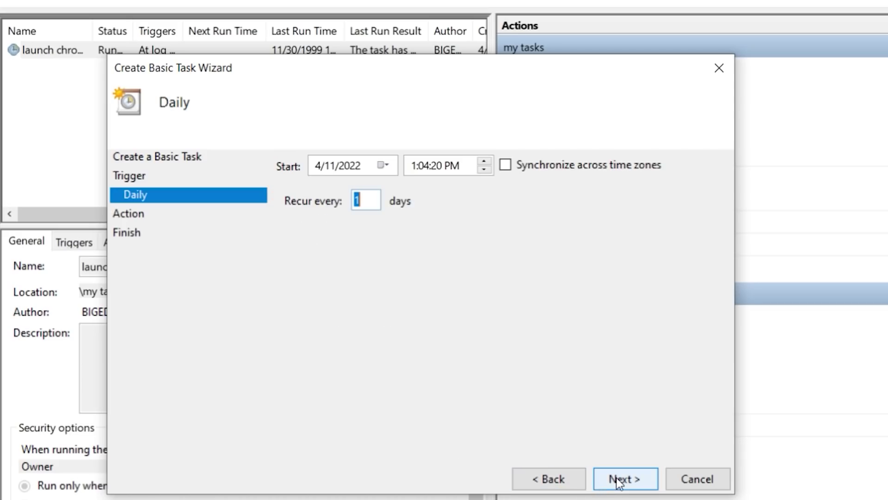
pyautogui.click(413, 168)
pyautogui.write('1:00:00 AM')
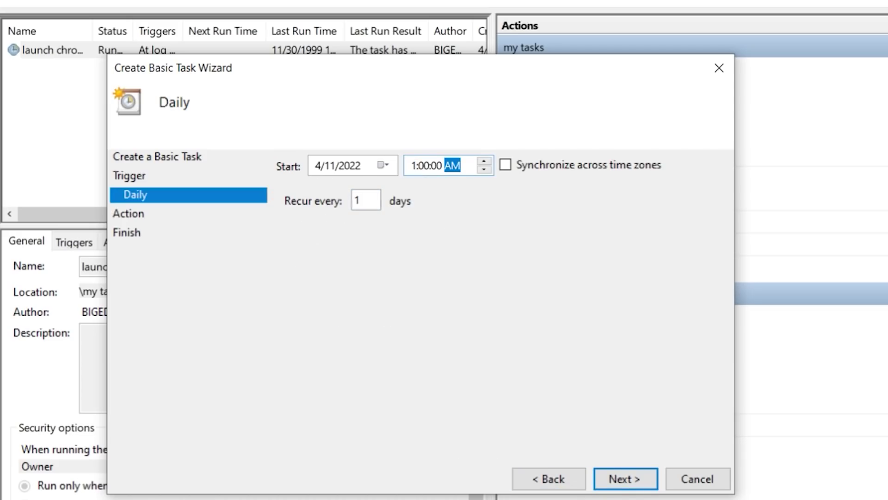
pyautogui.click(617, 480)
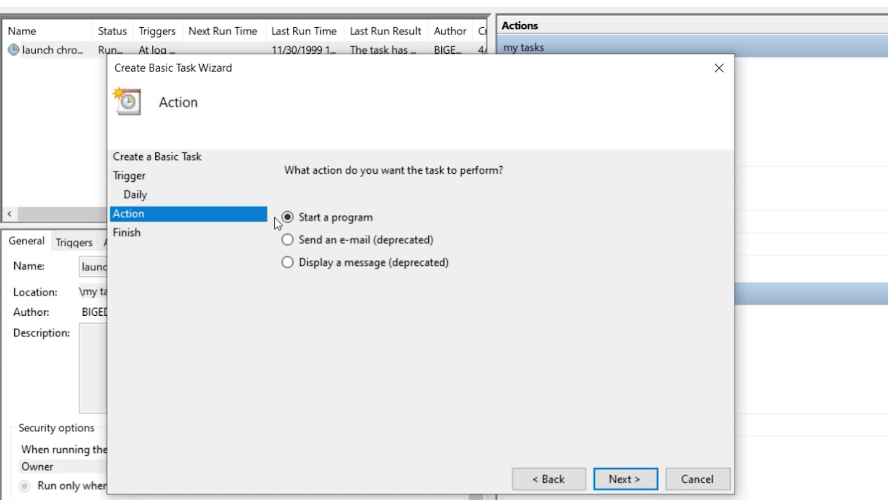
pyautogui.click(623, 480)
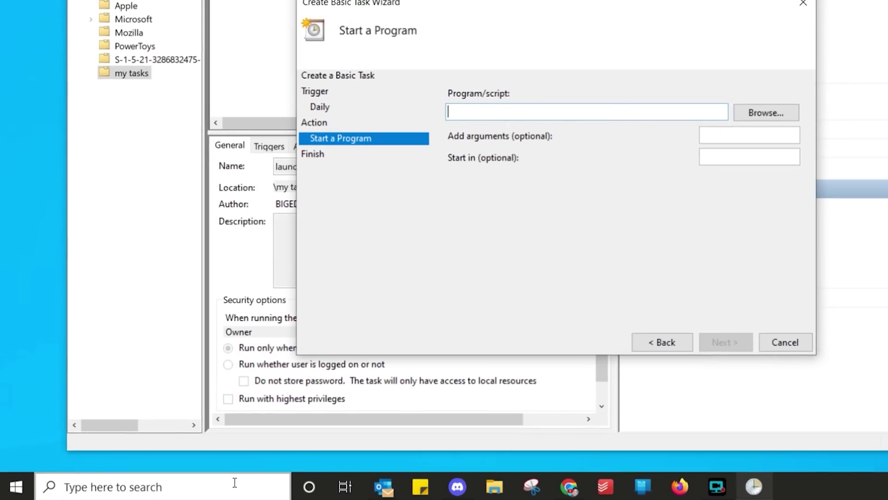
# Step: Launch Notepad and paste in the five network reset commands
pyautogui.click(234, 483)
pyautogui.write('note')
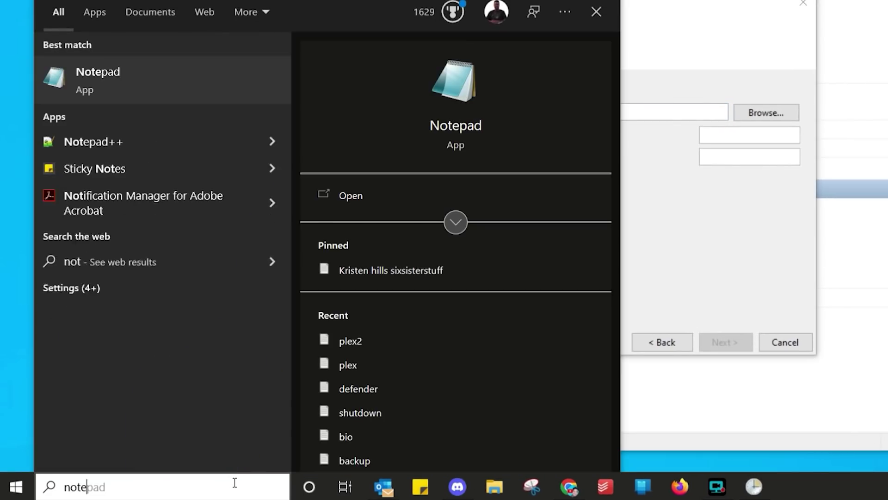
pyautogui.write('pad')
pyautogui.press('Return')
pyautogui.write('ipconfig /release TIMEOUT 5 /nobreak ipconfig /renew TIMEOUT 5 /nobreak ipconfig/flushdns')
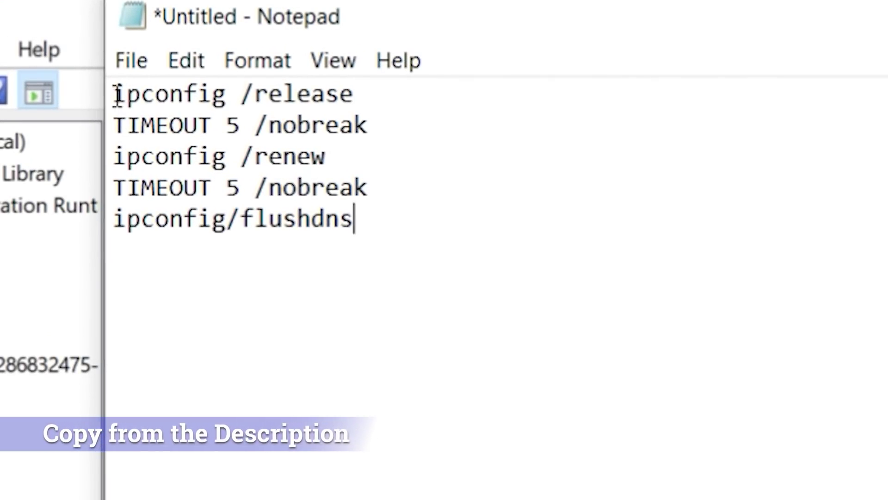
# Step: Highlight each line in turn: ipconfig /release, TIMEOUT 5 /nobreak, ipconfig /renew, TIMEOUT, ipconfig/flushdns
pyautogui.moveTo(118, 95); pyautogui.dragTo(351, 94)
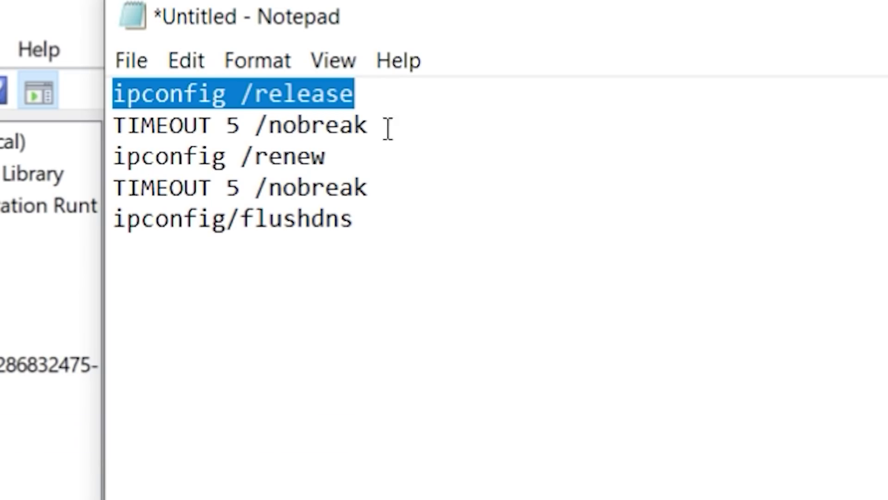
pyautogui.moveTo(118, 124); pyautogui.dragTo(438, 126)
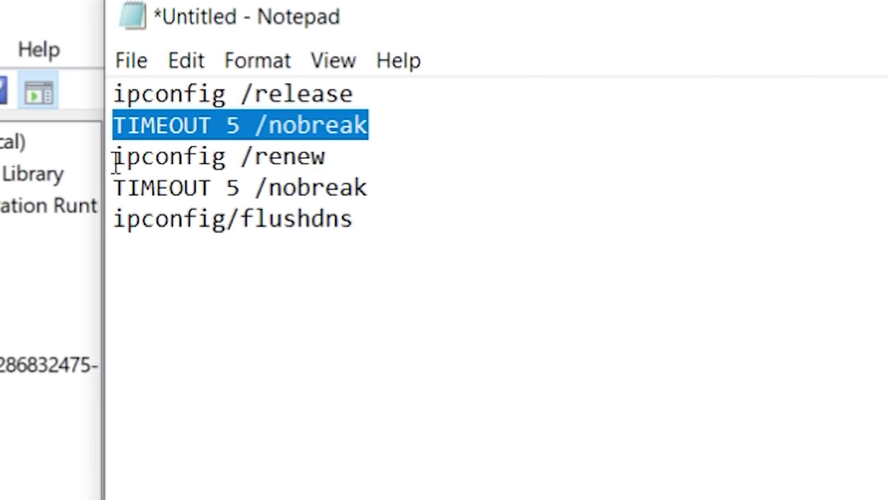
pyautogui.moveTo(116, 157); pyautogui.dragTo(341, 161)
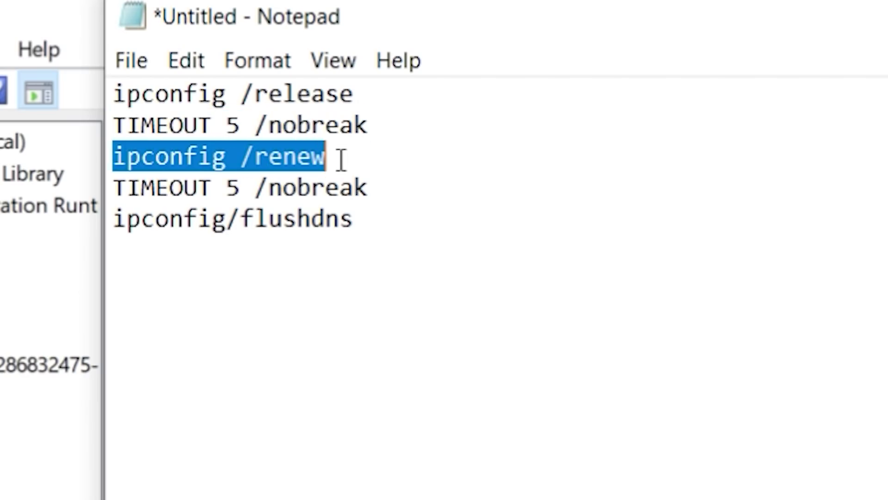
pyautogui.moveTo(115, 201); pyautogui.dragTo(401, 185)
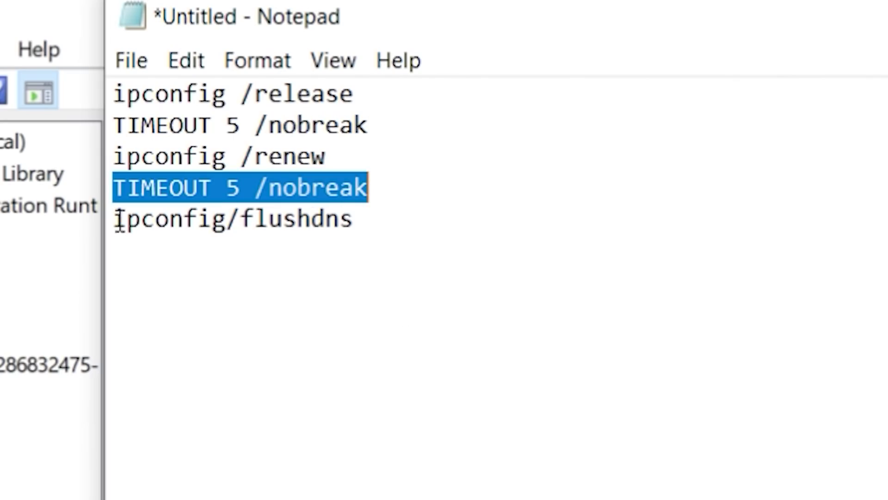
pyautogui.moveTo(113, 209); pyautogui.dragTo(378, 216)
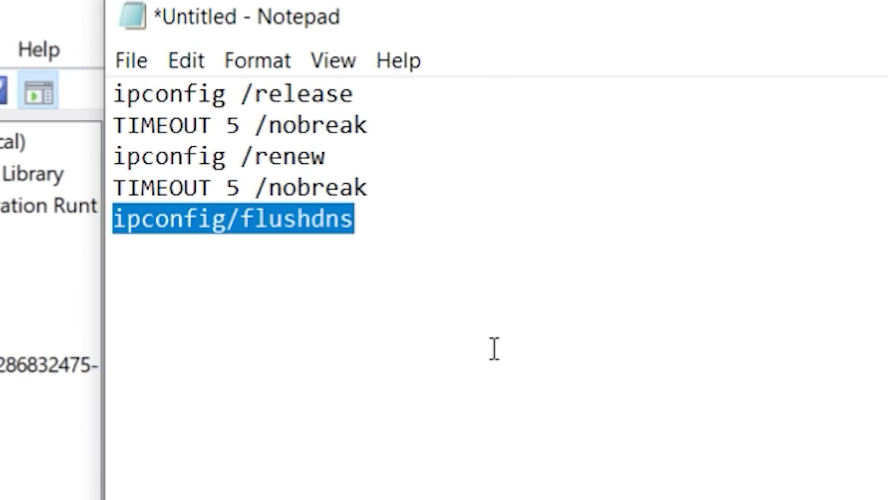
# Step: Save the note as network.bat with the file type set to All Files
pyautogui.click(129, 57)
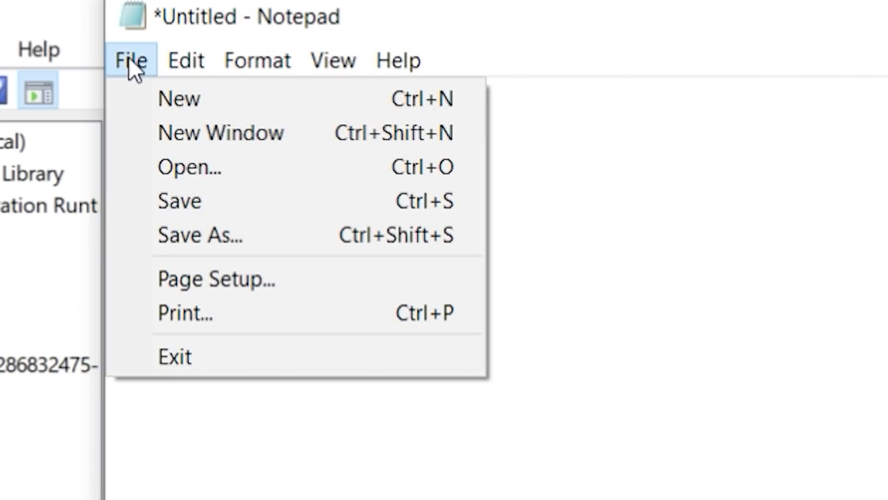
pyautogui.click(260, 241)
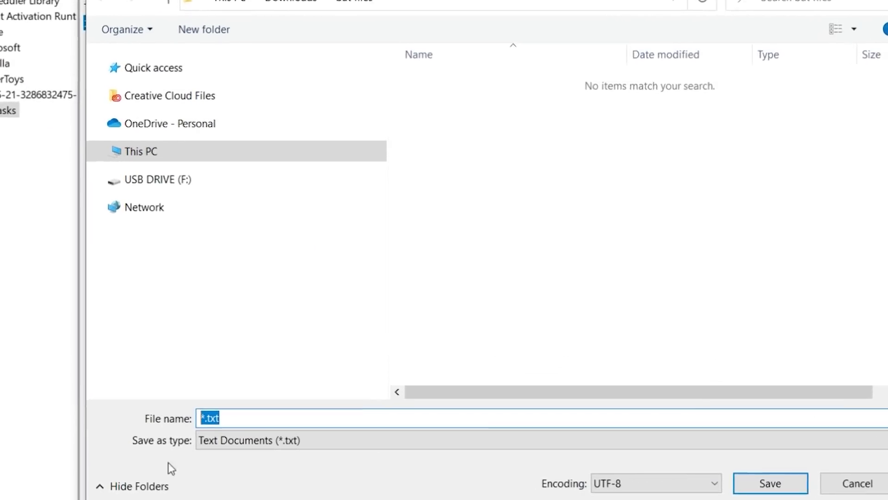
pyautogui.click(264, 441)
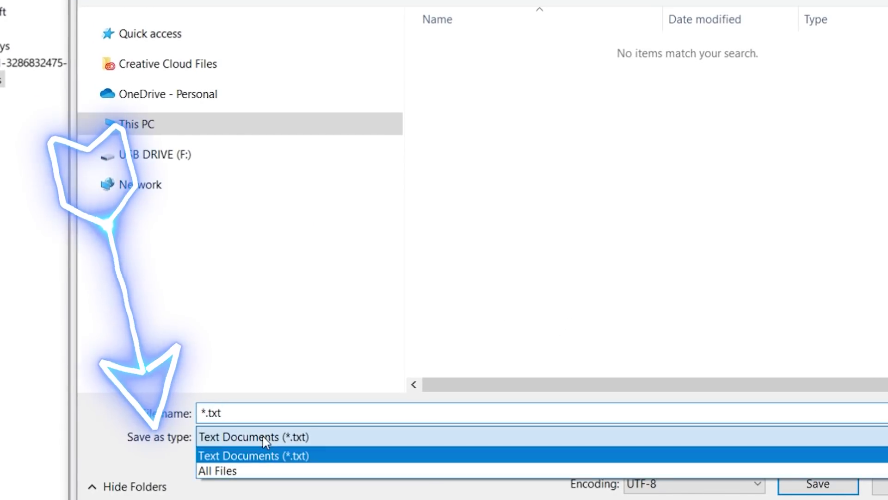
pyautogui.click(262, 470)
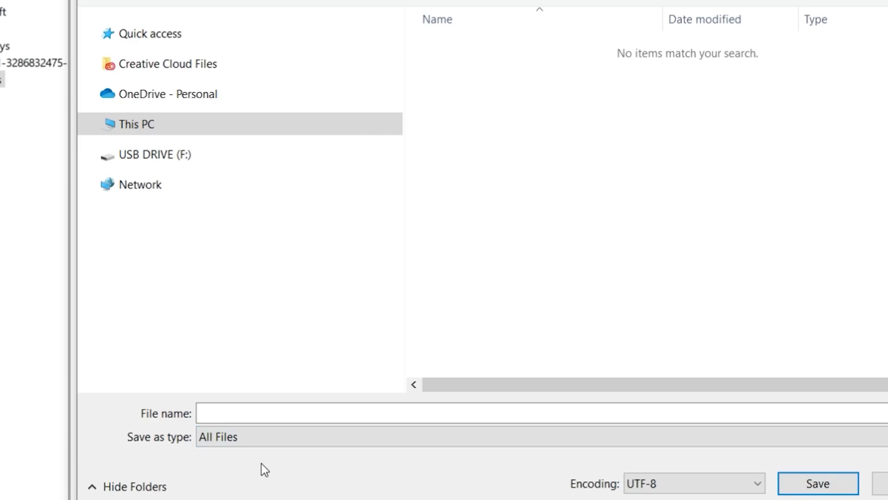
pyautogui.click(228, 410)
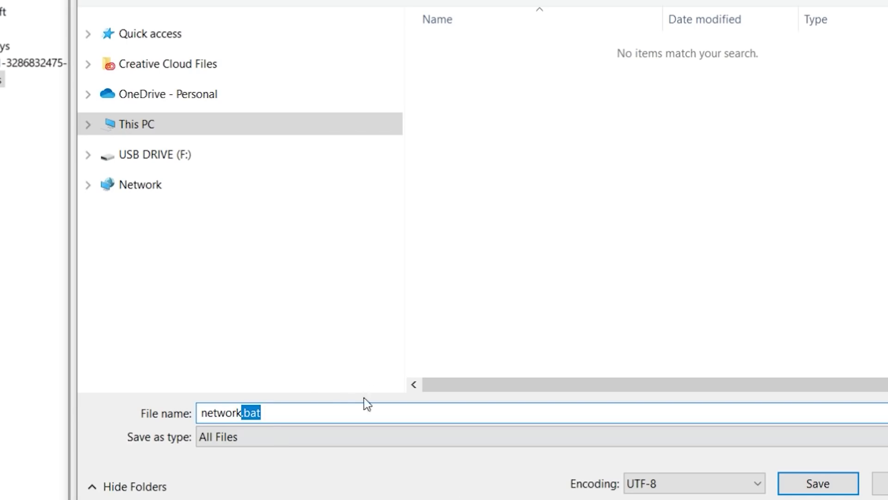
pyautogui.click(819, 483)
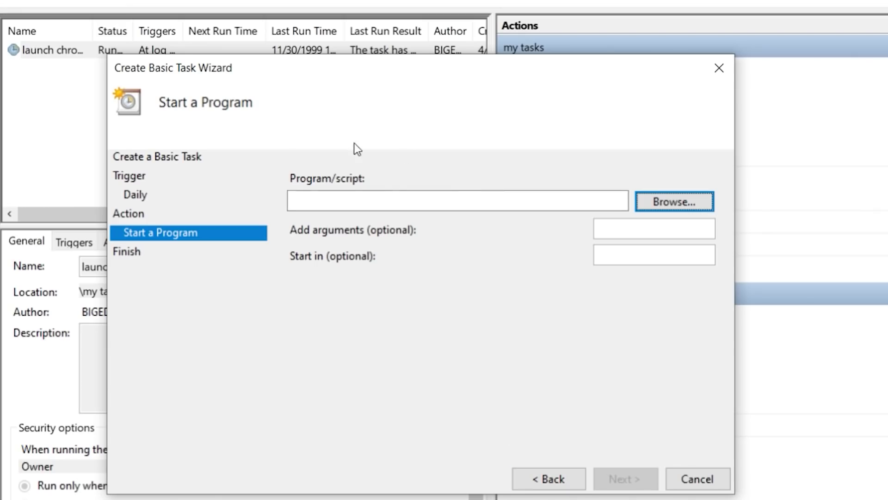
# Step: Set the task's program to network.bat and finish creating the network hygiene task
pyautogui.click(679, 202)
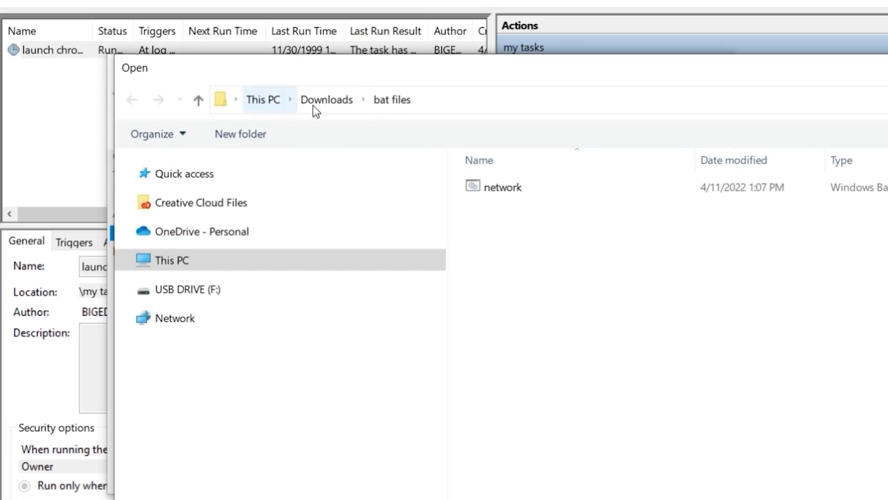
pyautogui.click(507, 189)
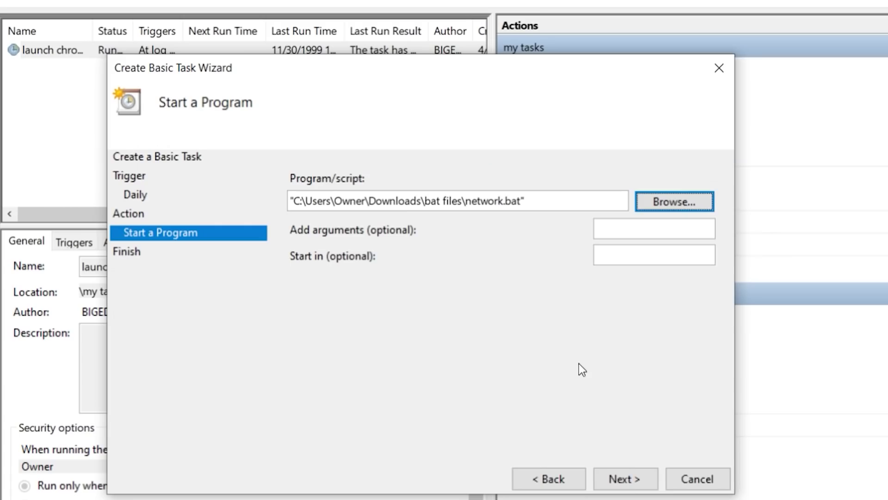
pyautogui.click(630, 483)
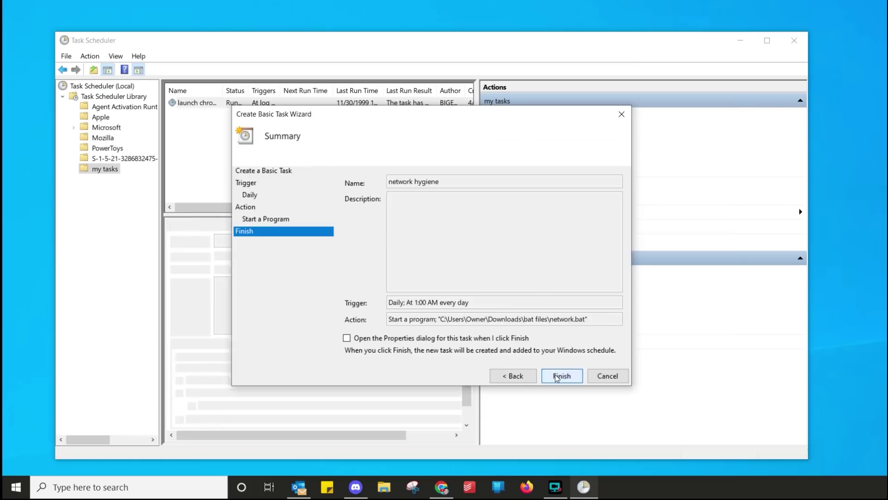
pyautogui.click(622, 479)
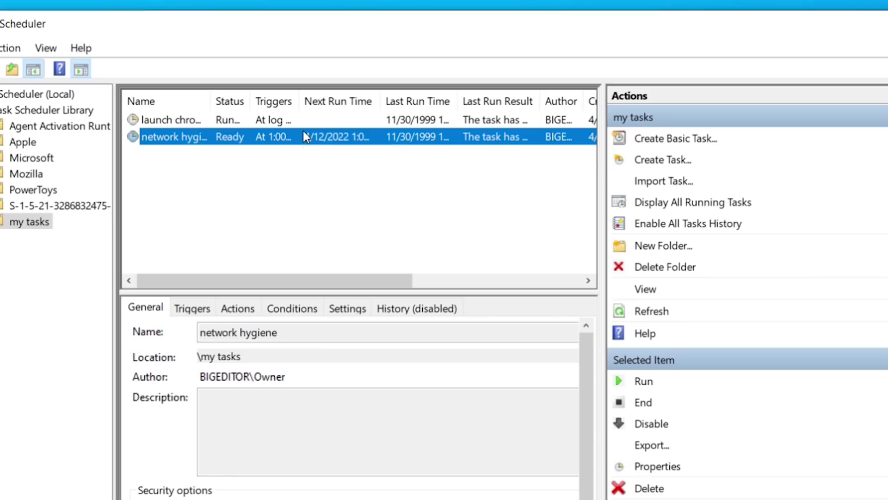
# Step: Run the network hygiene task manually once
pyautogui.rightClick(283, 112)
pyautogui.click(316, 140)
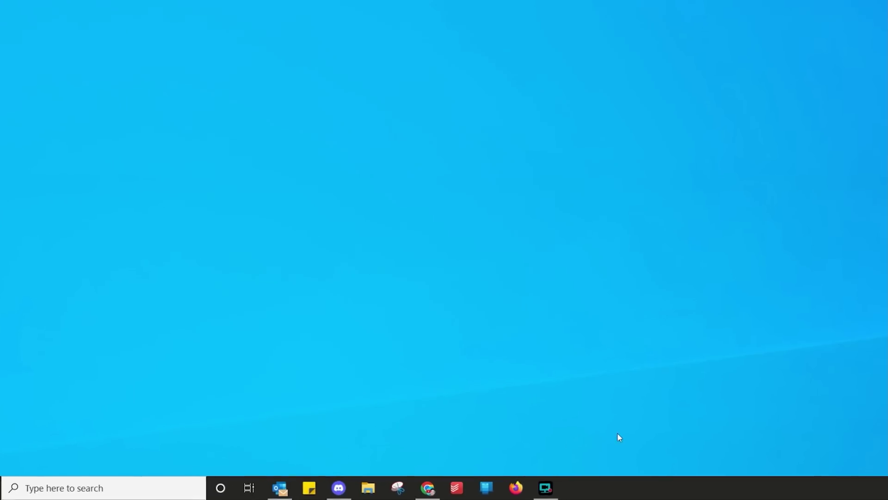
# Step: Open Task Manager and sort processes by CPU, then by memory
pyautogui.rightClick(607, 492)
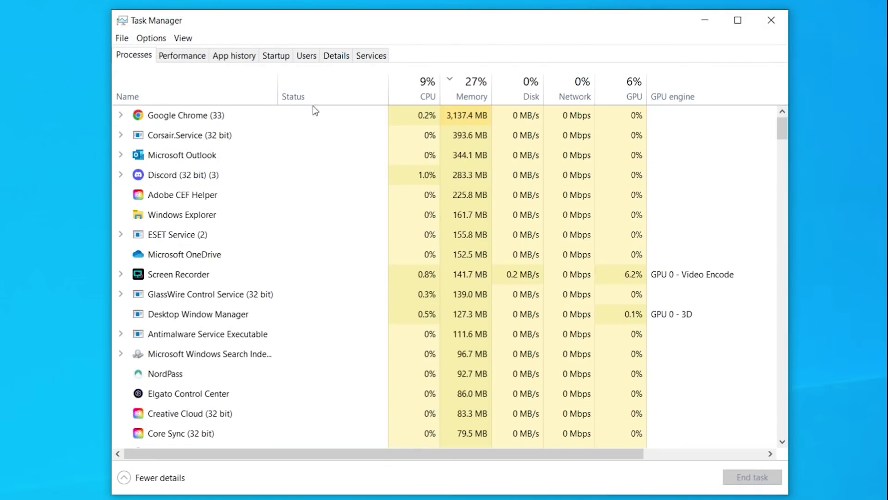
pyautogui.click(422, 89)
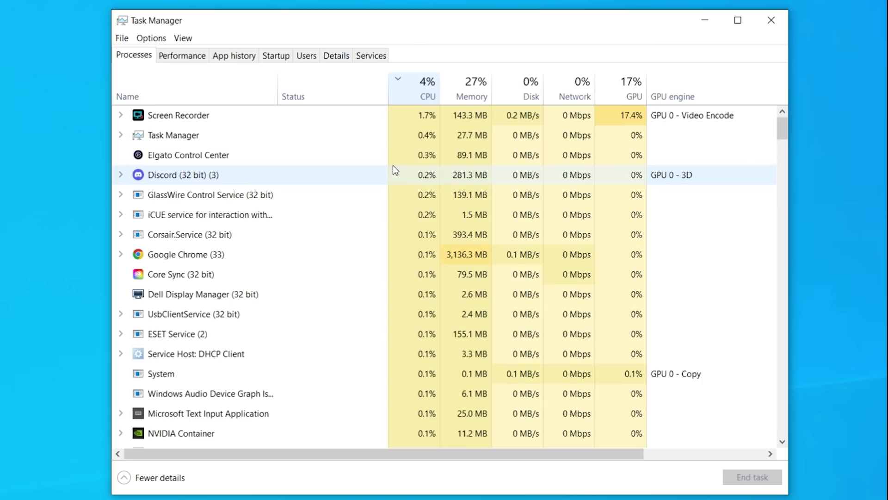
pyautogui.click(470, 90)
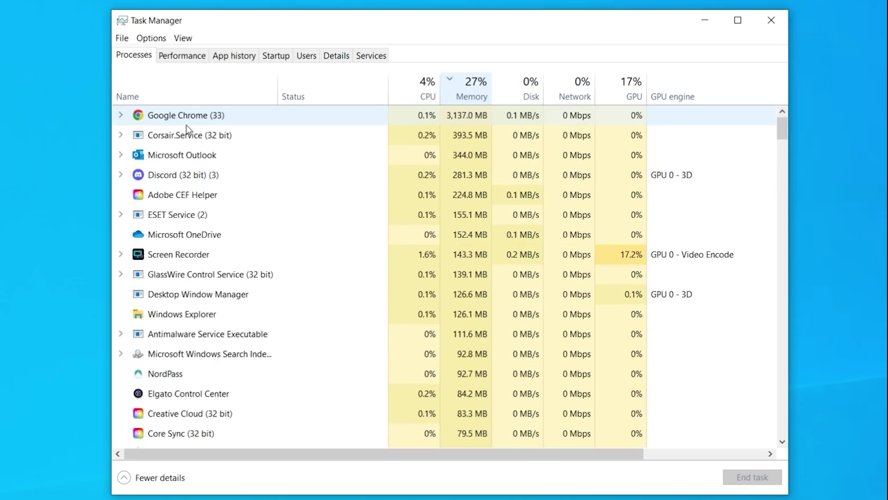
# Step: Inspect Google Chrome's child processes, then end GlassWire Control Service
pyautogui.click(120, 115)
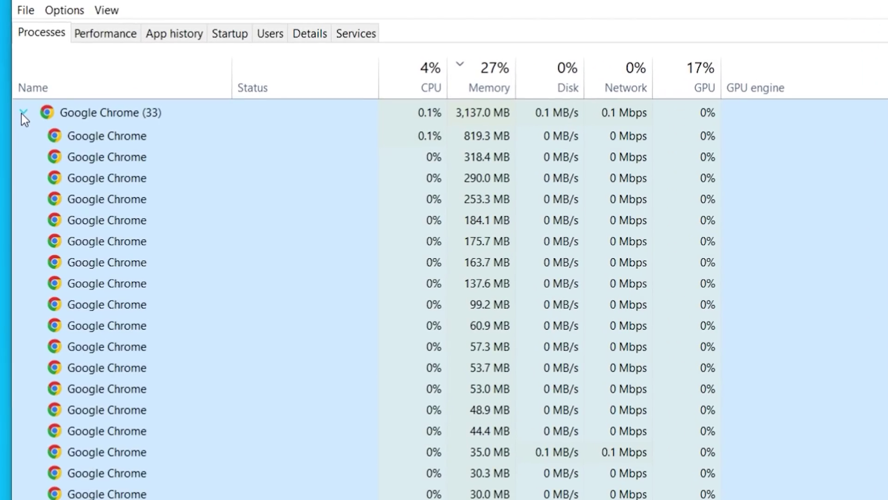
pyautogui.scroll(-6, 244, 323)
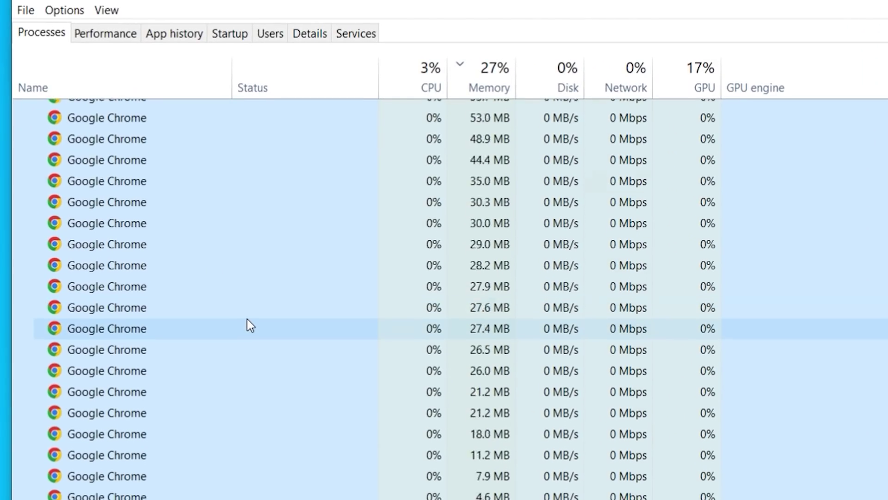
pyautogui.scroll(6, 247, 318)
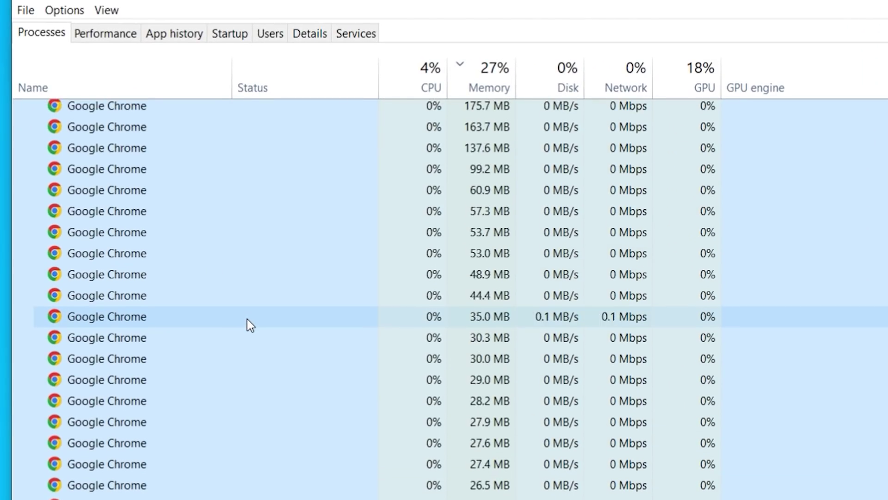
pyautogui.click(22, 112)
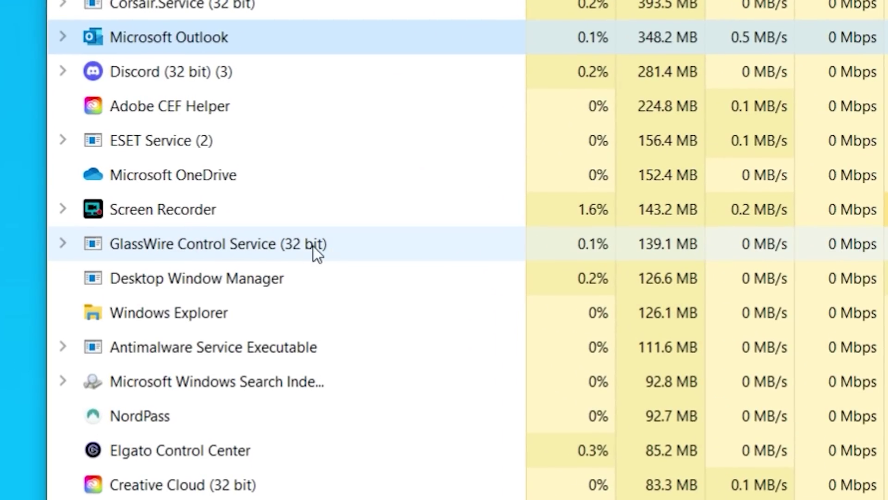
pyautogui.rightClick(275, 243)
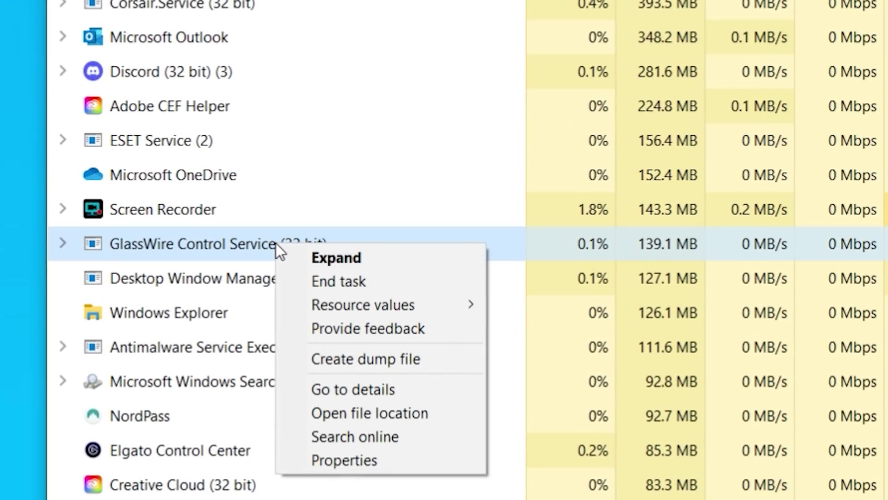
pyautogui.click(356, 279)
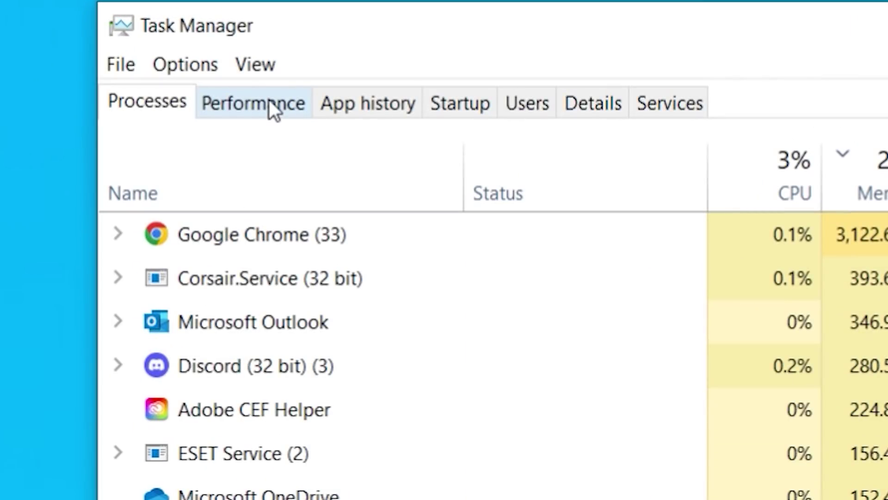
# Step: Review Memory and CPU on the Performance tab, then view the Startup apps list
pyautogui.click(189, 60)
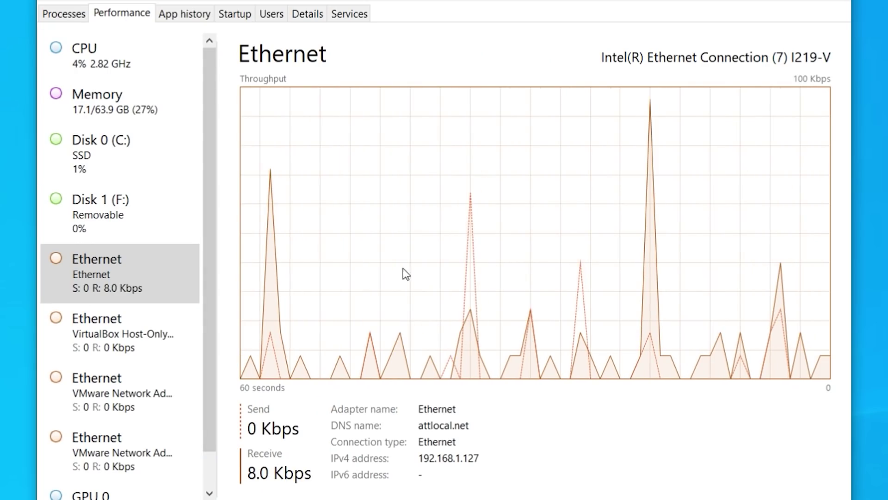
pyautogui.click(97, 99)
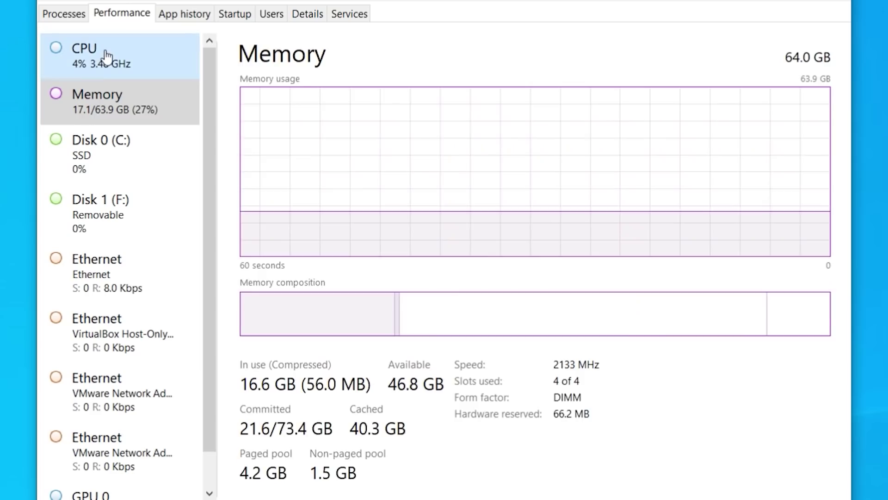
pyautogui.click(108, 55)
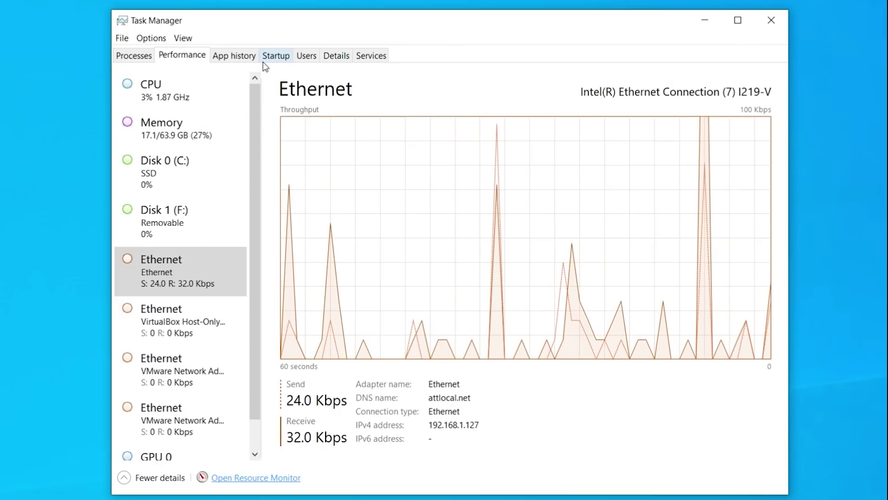
pyautogui.click(273, 56)
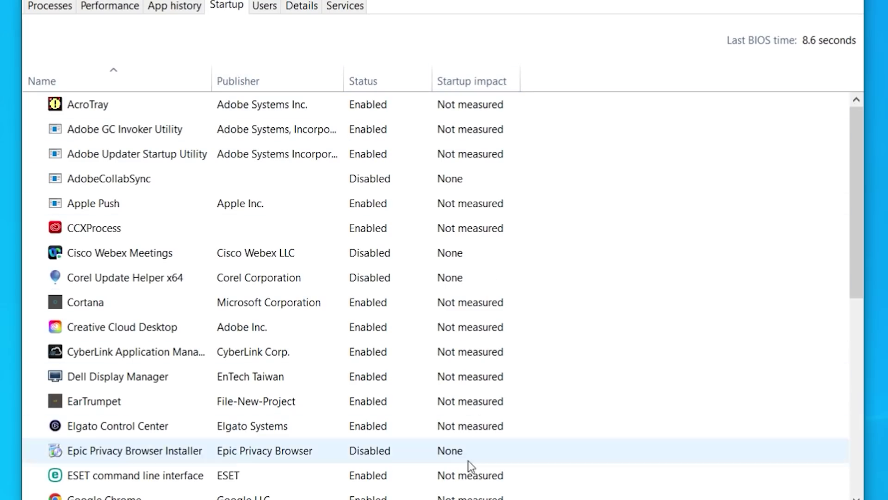
# Step: Sort startup apps by impact with no-impact apps first, and disable Skype at startup
pyautogui.click(454, 79)
pyautogui.click(455, 80)
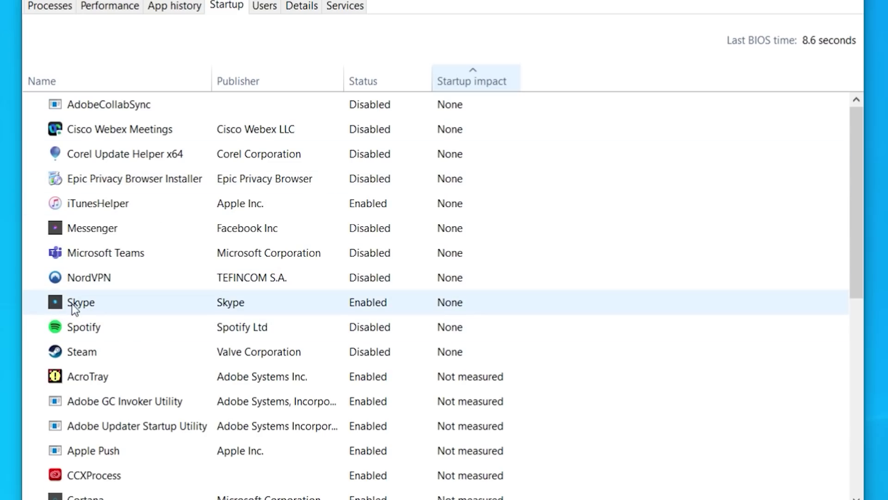
pyautogui.click(360, 303)
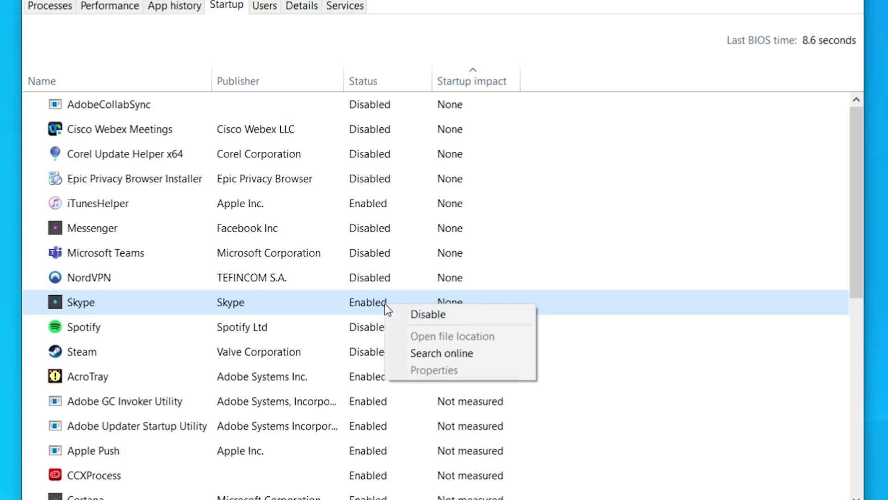
pyautogui.click(433, 315)
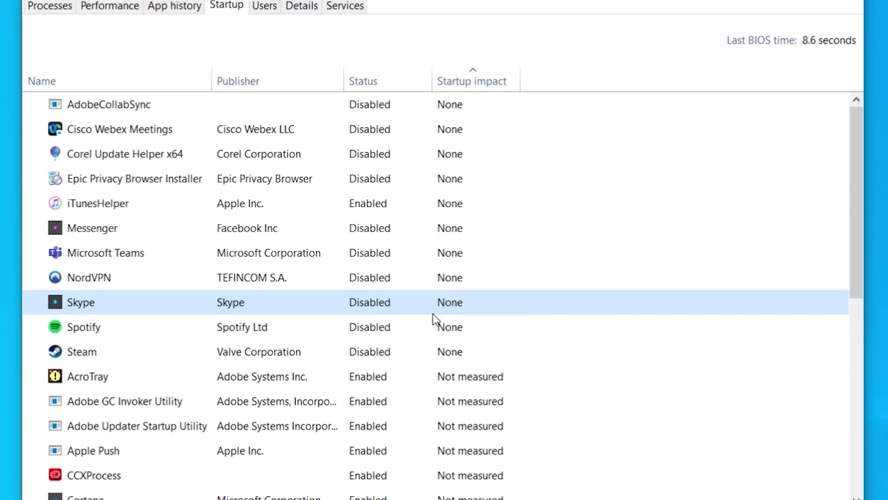
# Step: Enable Spotify to launch at startup
pyautogui.click(361, 331)
pyautogui.rightClick(362, 331)
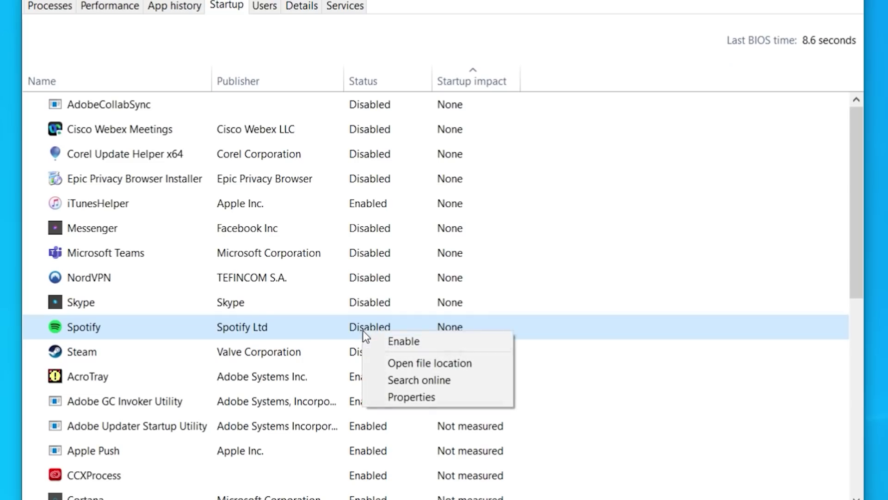
pyautogui.click(392, 340)
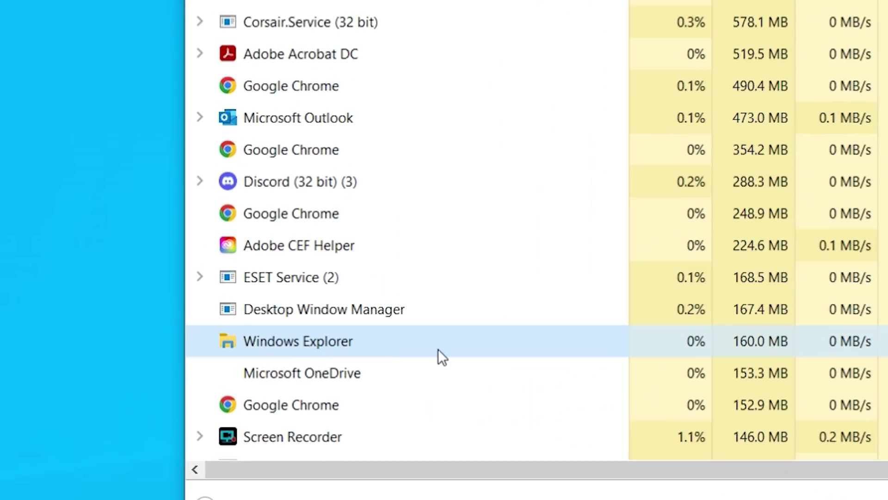
# Step: End the Windows Explorer process and relaunch it by running 'explorer' as a new task
pyautogui.rightClick(374, 340)
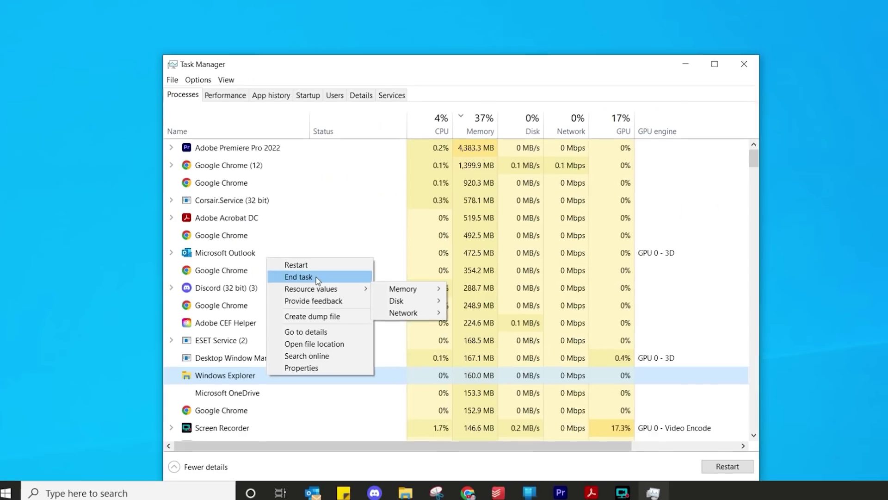
pyautogui.click(315, 277)
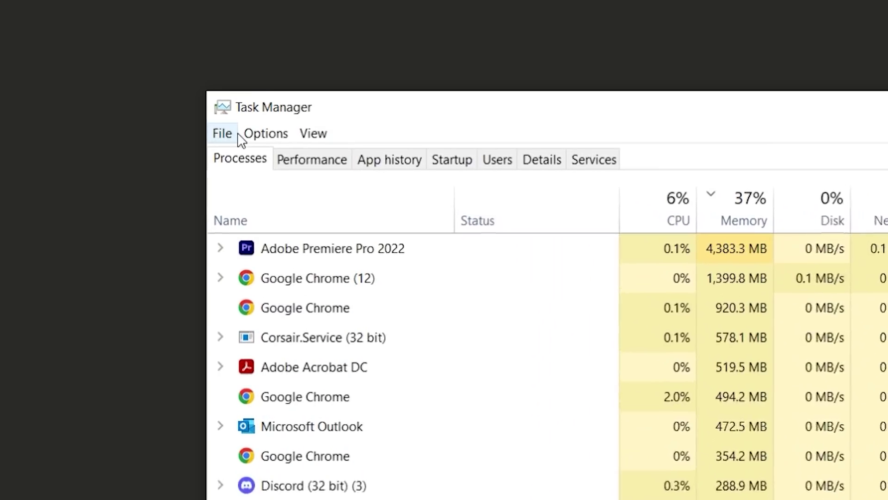
pyautogui.click(170, 107)
pyautogui.click(260, 158)
pyautogui.write('explo')
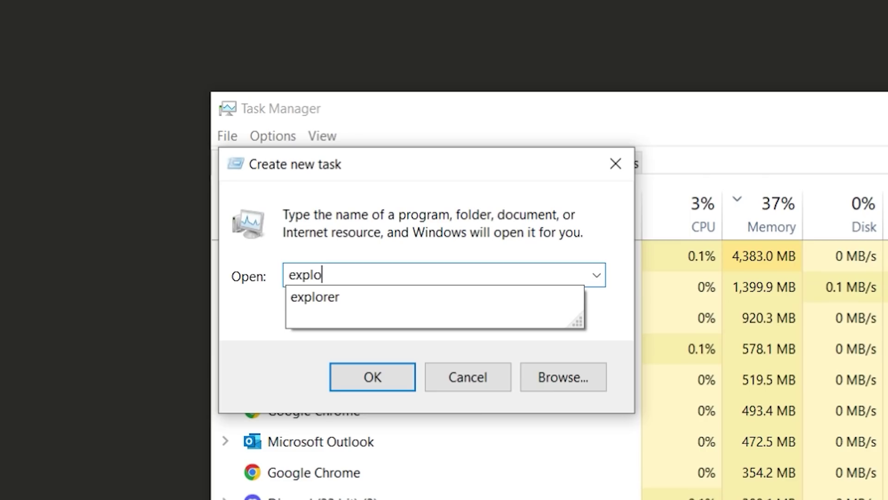
pyautogui.write('rer')
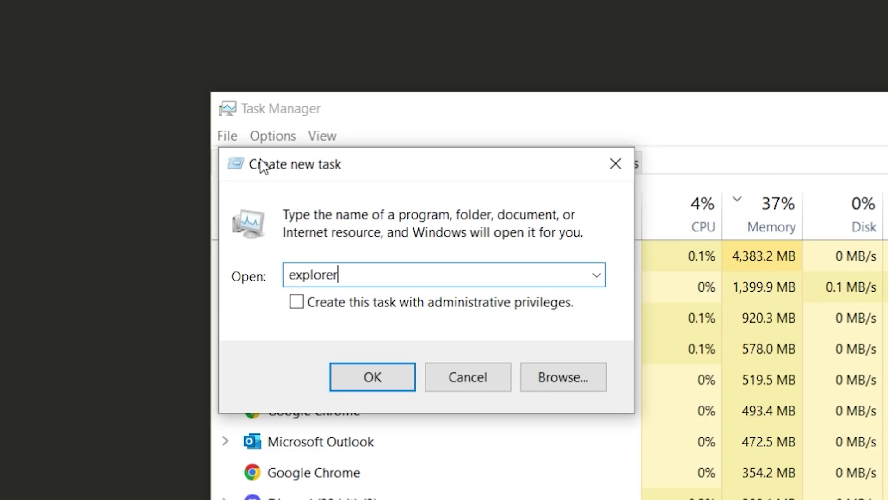
pyautogui.click(373, 373)
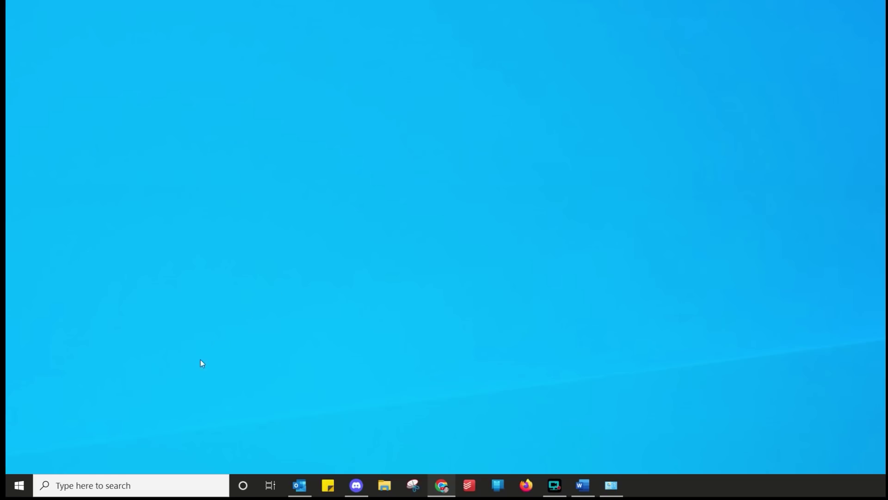
# Step: Search for 'mdsched' and open Windows Memory Diagnostic
pyautogui.click(159, 484)
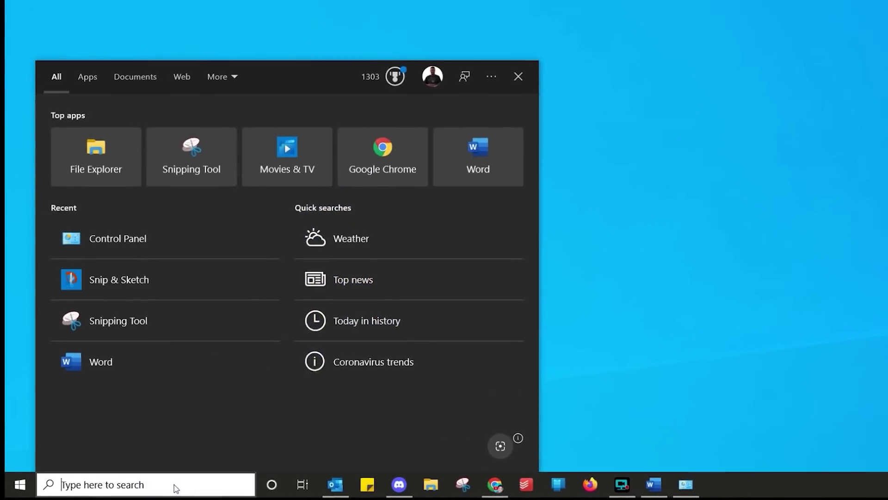
pyautogui.write('m')
pyautogui.write('ds')
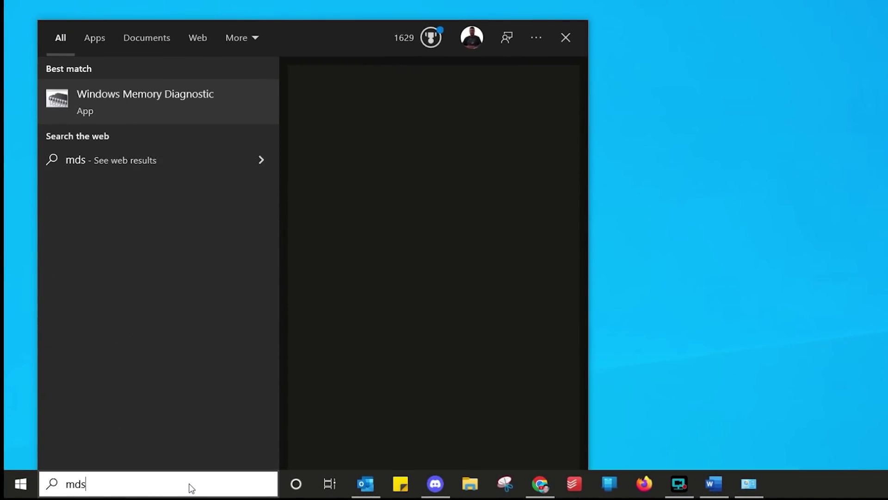
pyautogui.write('ched')
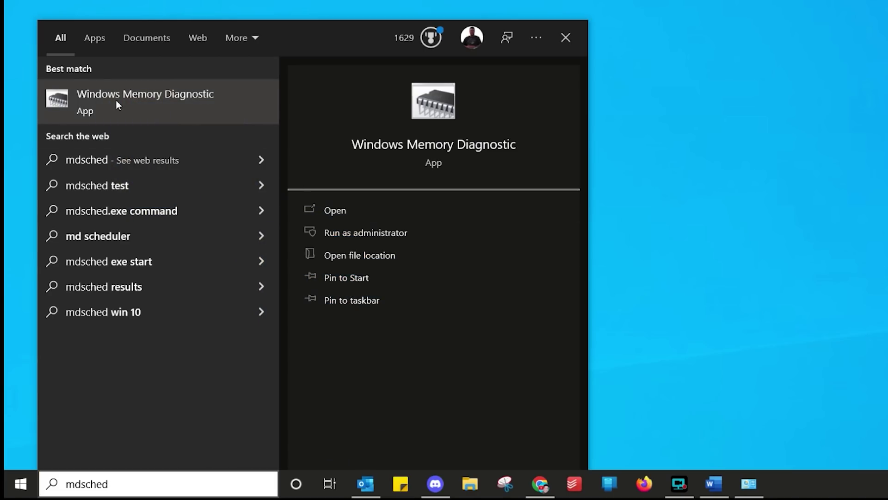
pyautogui.click(147, 100)
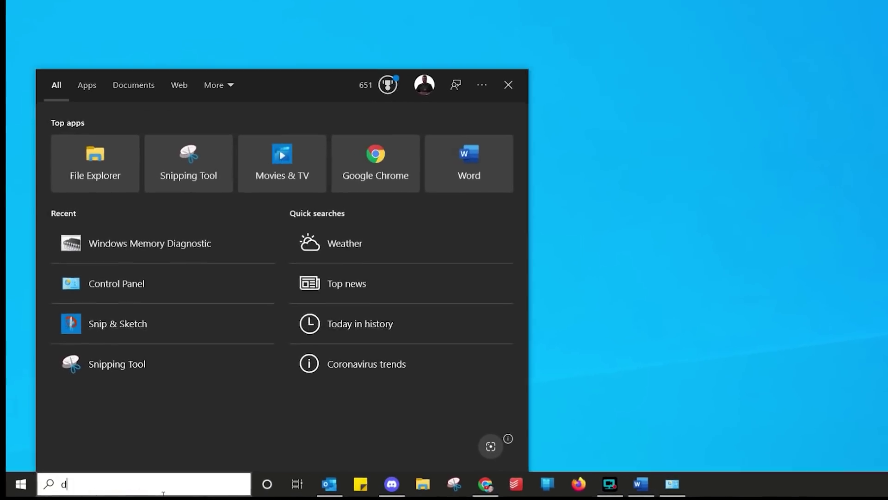
# Step: Open Device Manager from search, then expand and collapse Audio inputs and outputs
pyautogui.write('evice man')
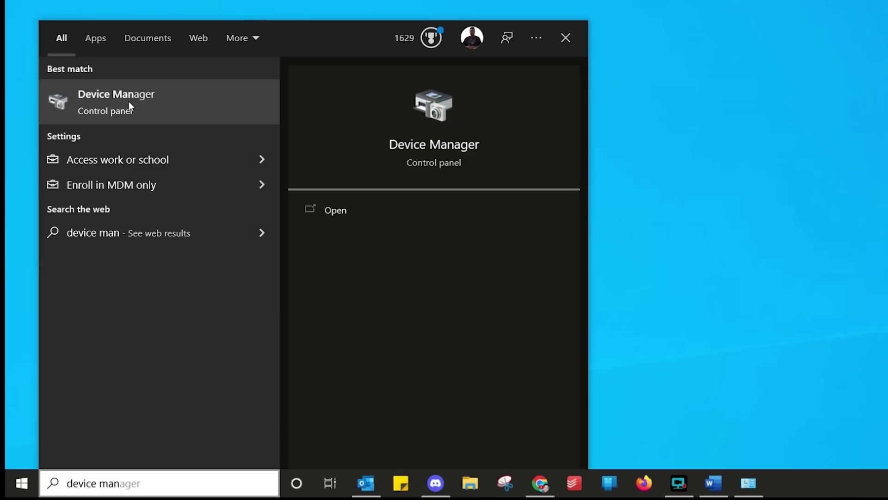
pyautogui.click(129, 101)
pyautogui.click(147, 119)
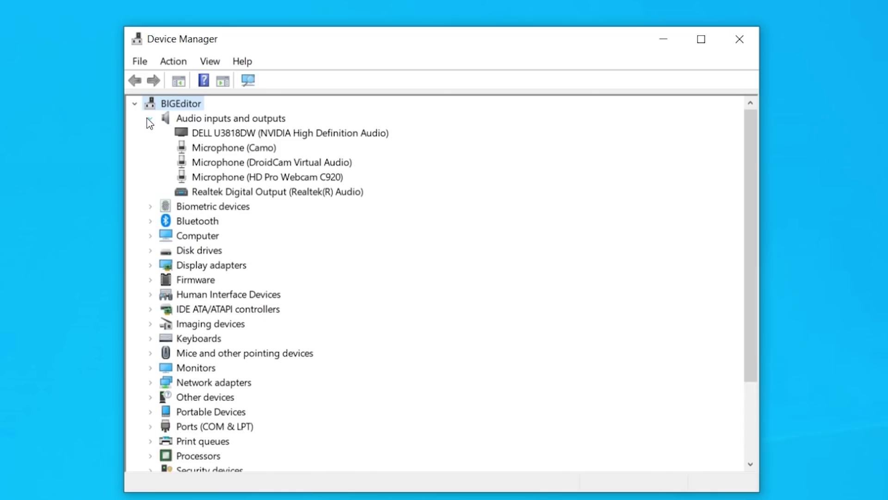
pyautogui.click(149, 119)
# Step: Browse Monitors and Network adapters, then expand Monitors and select the Dell U3818DW(DisplayPort)
pyautogui.click(151, 294)
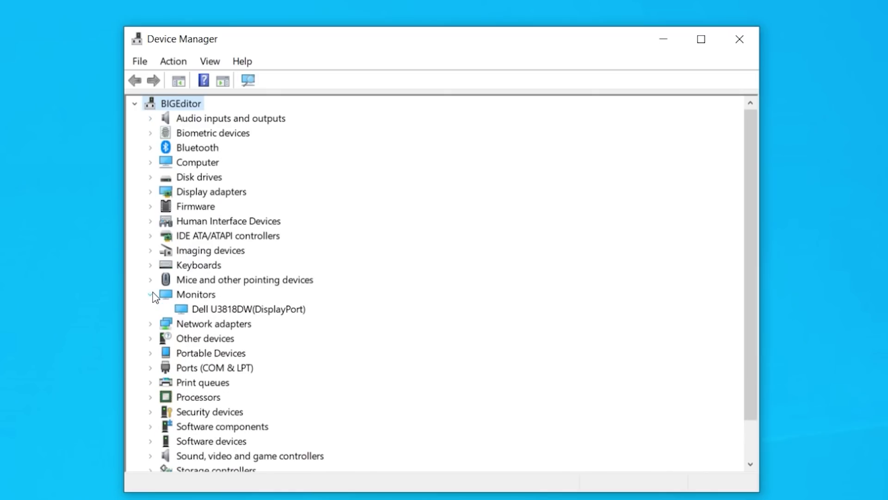
pyautogui.click(150, 294)
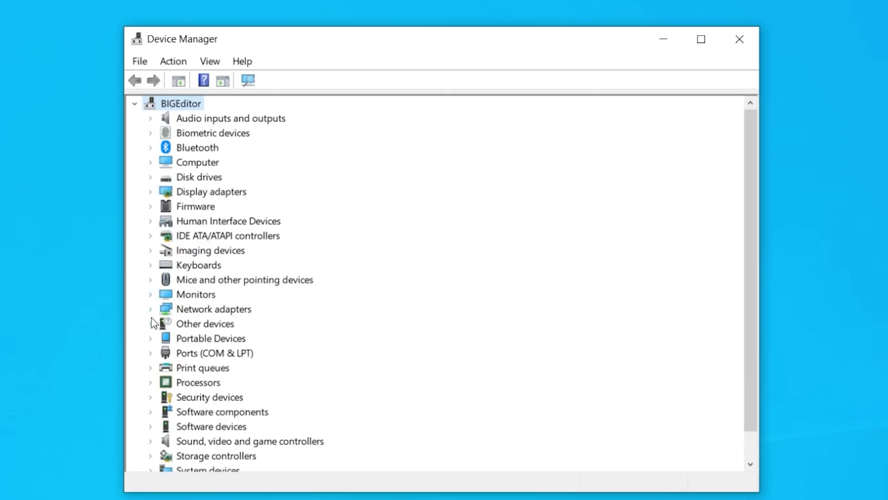
pyautogui.click(151, 309)
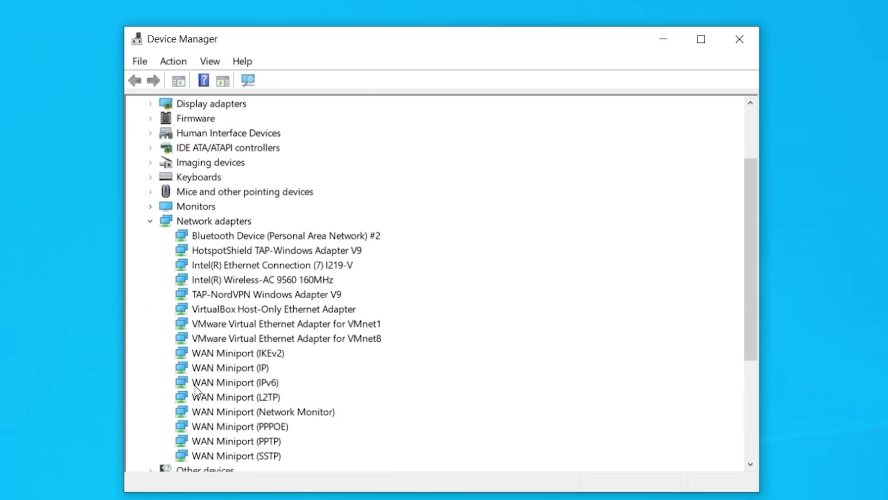
pyautogui.click(150, 222)
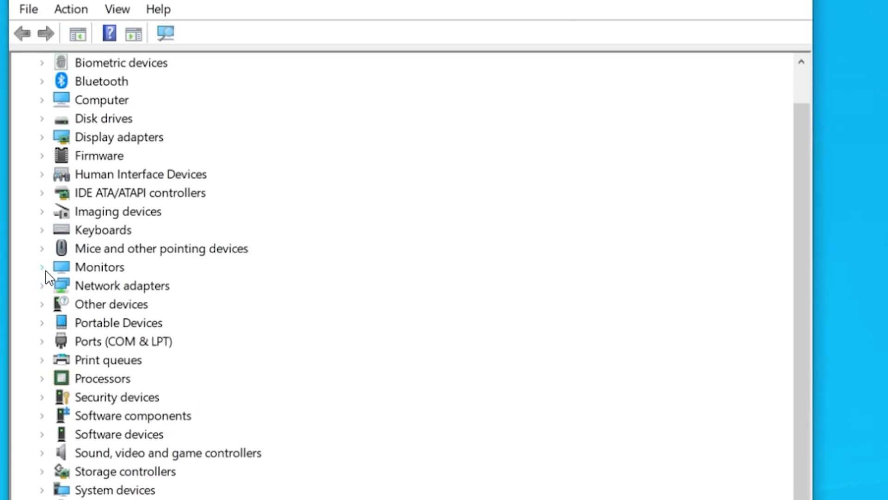
pyautogui.click(44, 270)
pyautogui.click(142, 287)
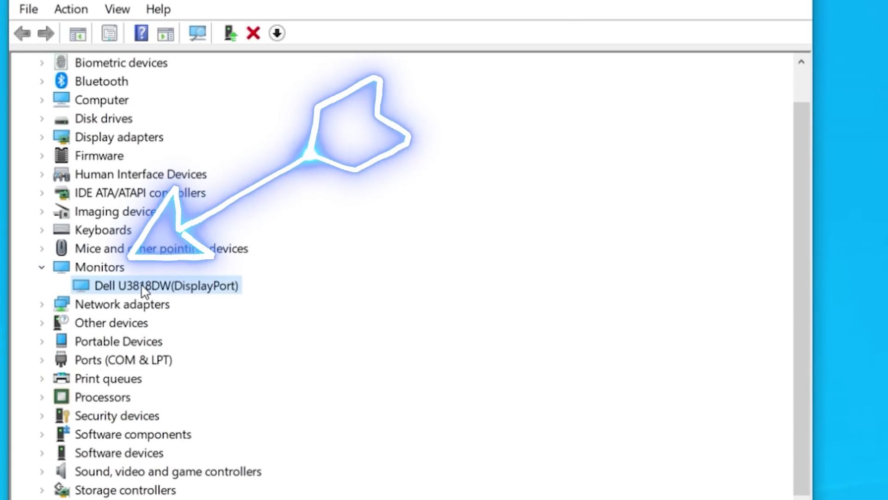
# Step: Open the Dell monitor's properties, check its device status, and view its driver details
pyautogui.rightClick(210, 290)
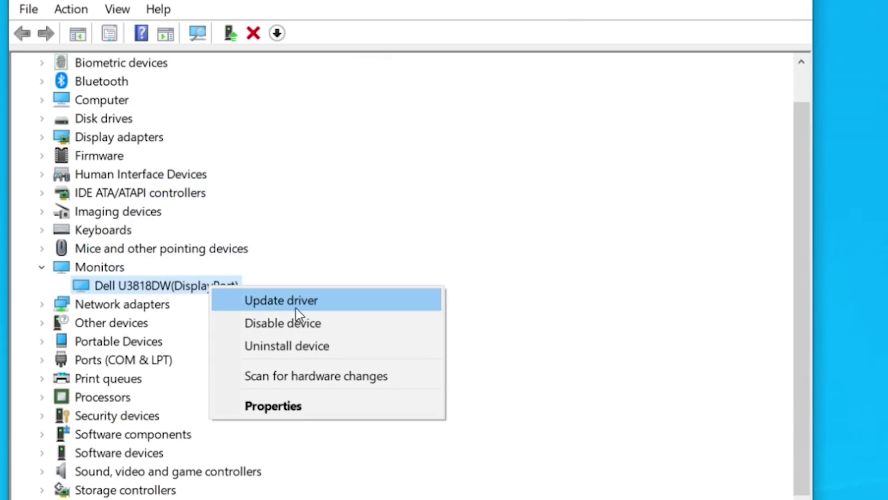
pyautogui.click(301, 407)
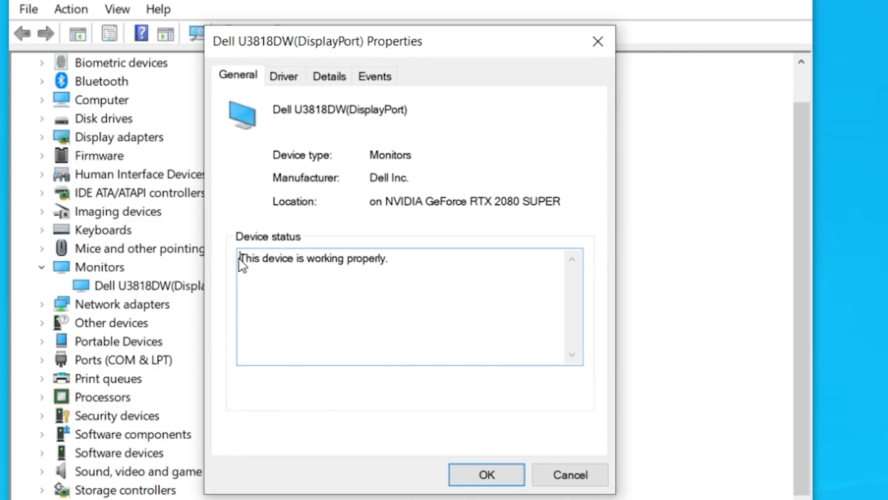
pyautogui.moveTo(243, 259); pyautogui.dragTo(437, 258)
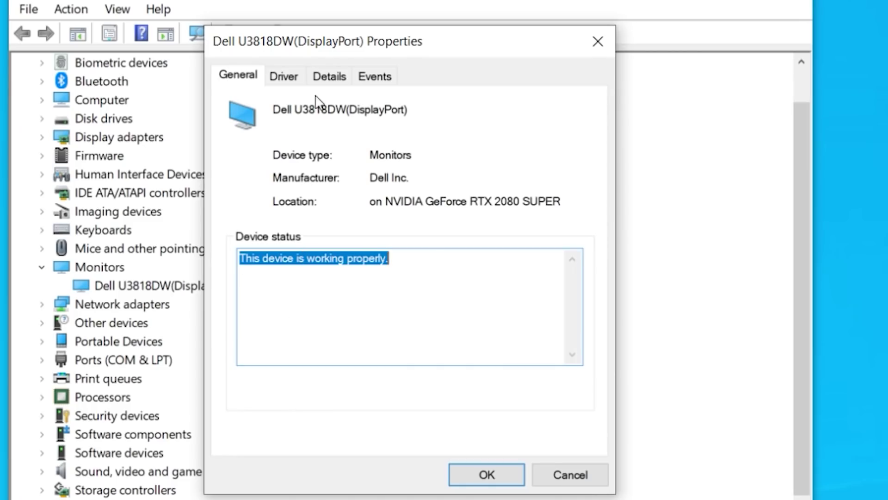
pyautogui.click(284, 77)
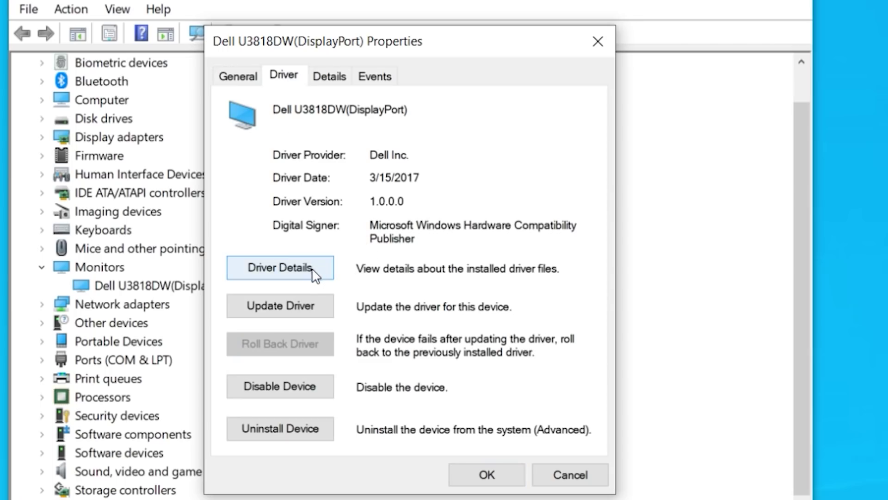
# Step: Search automatically for a better driver, confirm the best one is installed, and close
pyautogui.click(305, 316)
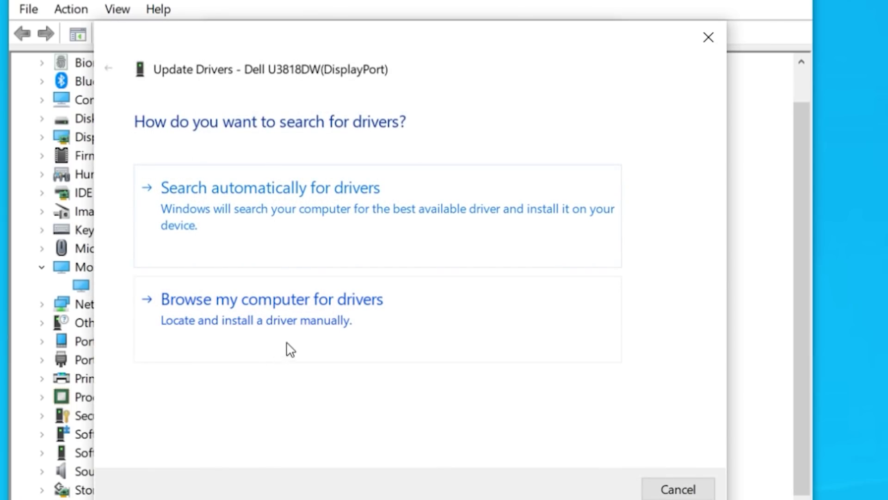
pyautogui.click(287, 215)
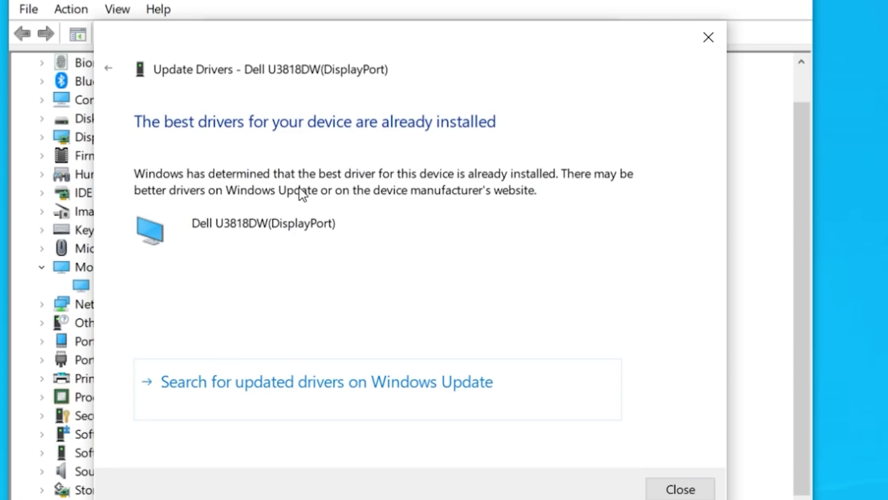
pyautogui.click(694, 490)
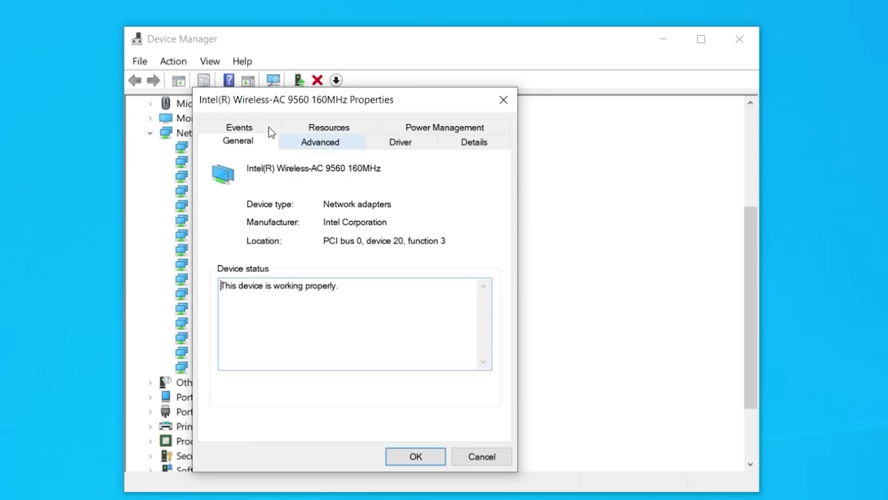
# Step: Close the monitor properties and scan for hardware changes
pyautogui.press('Escape')
pyautogui.click(172, 60)
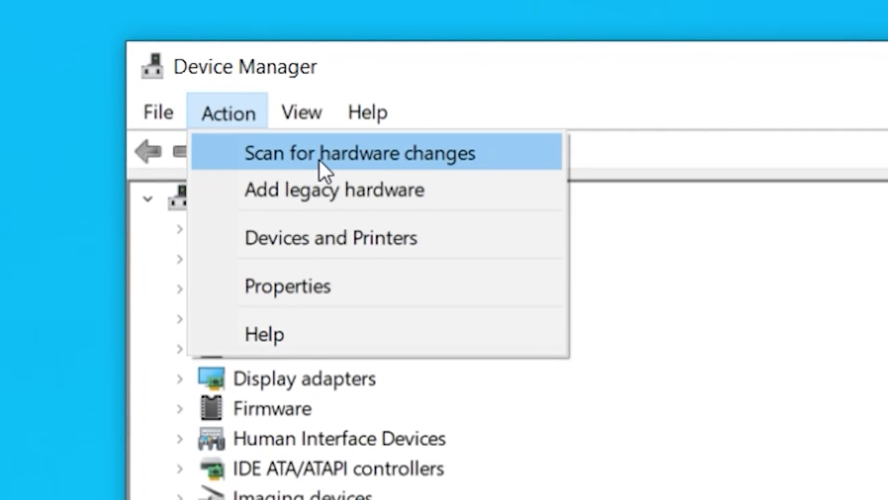
pyautogui.click(319, 160)
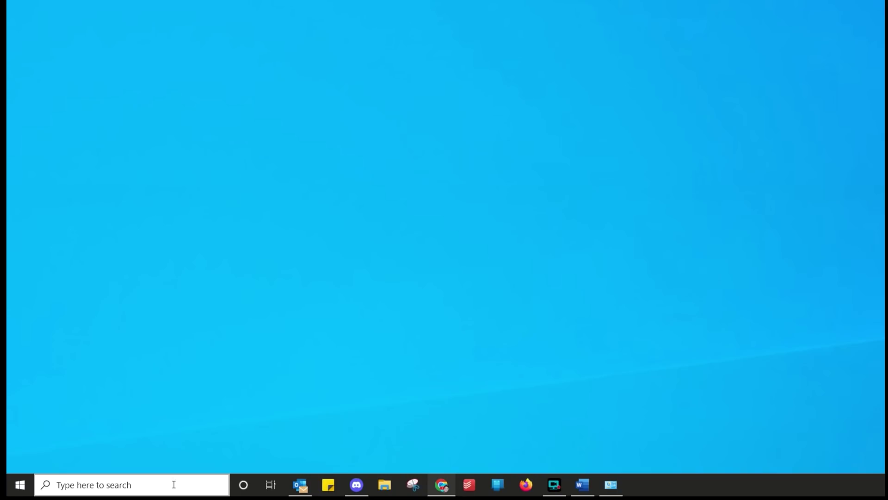
# Step: Open Disk Cleanup, include system files for drive C:, and scroll through the files to delete
pyautogui.write('disck cl')
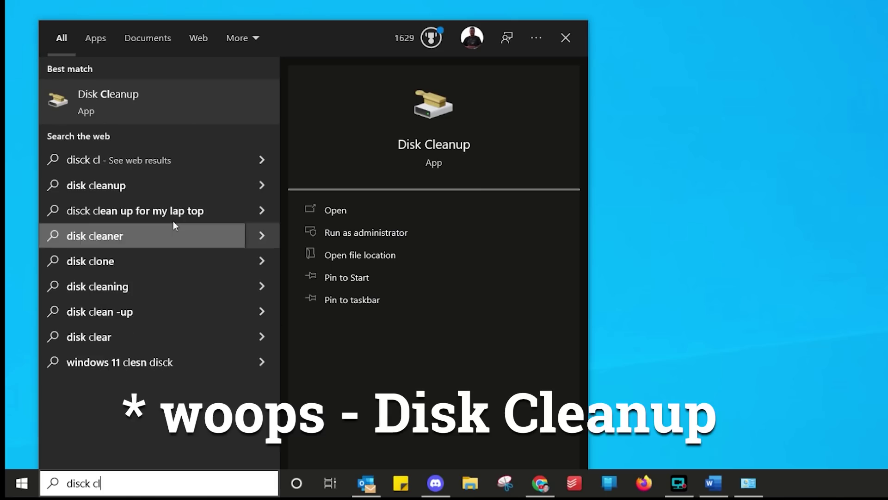
pyautogui.click(110, 95)
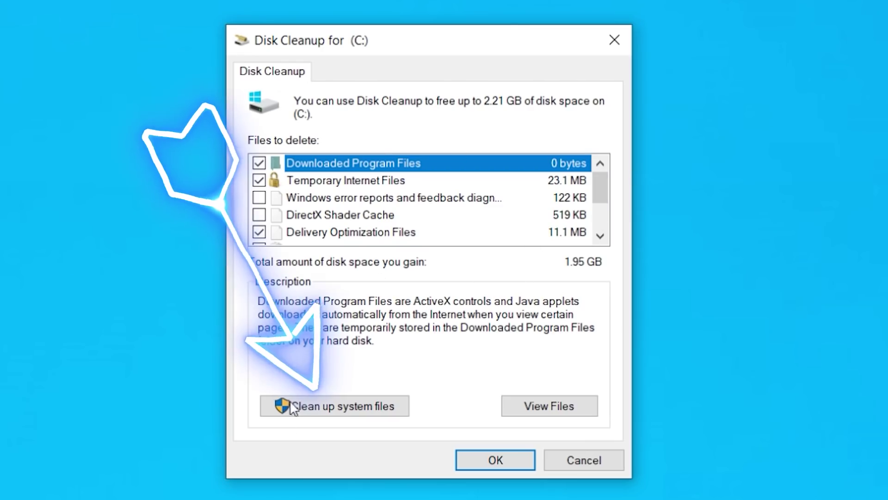
pyautogui.click(349, 408)
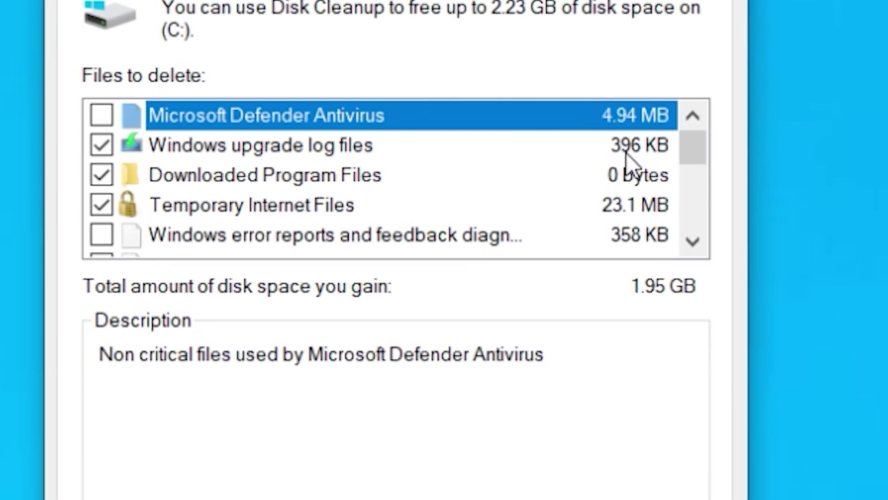
pyautogui.scroll(-1, 664, 197)
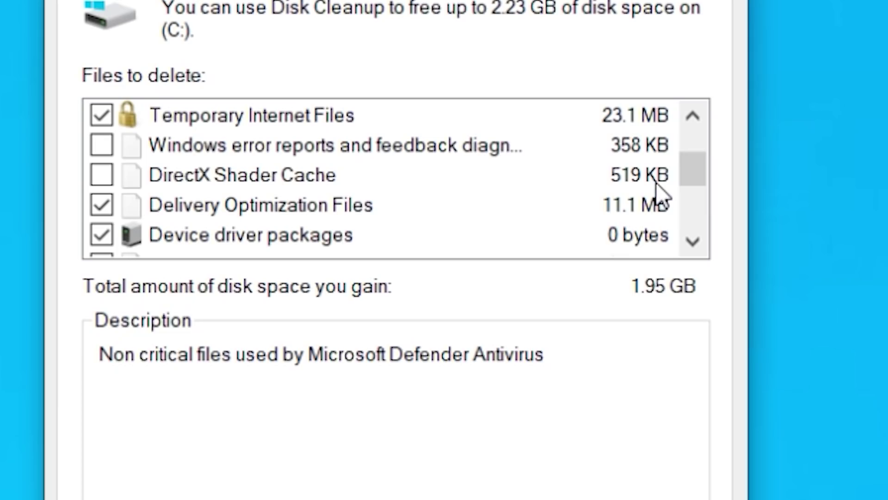
pyautogui.scroll(-1, 662, 167)
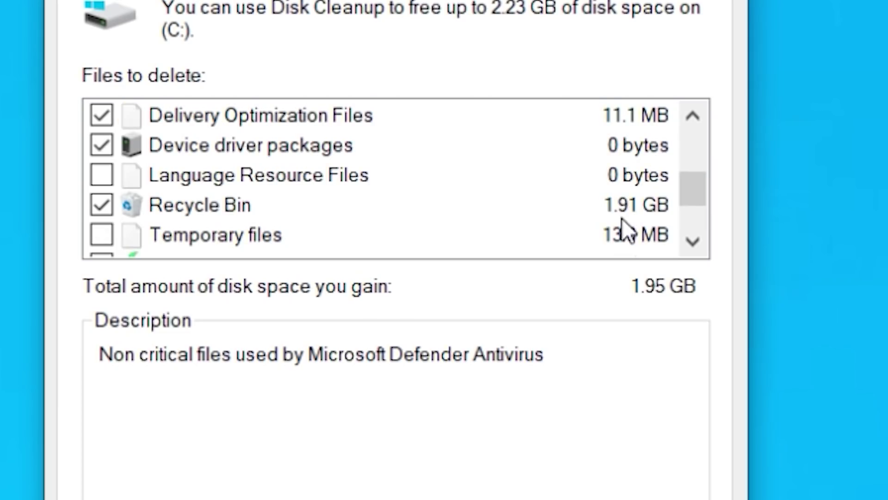
pyautogui.scroll(-1, 622, 218)
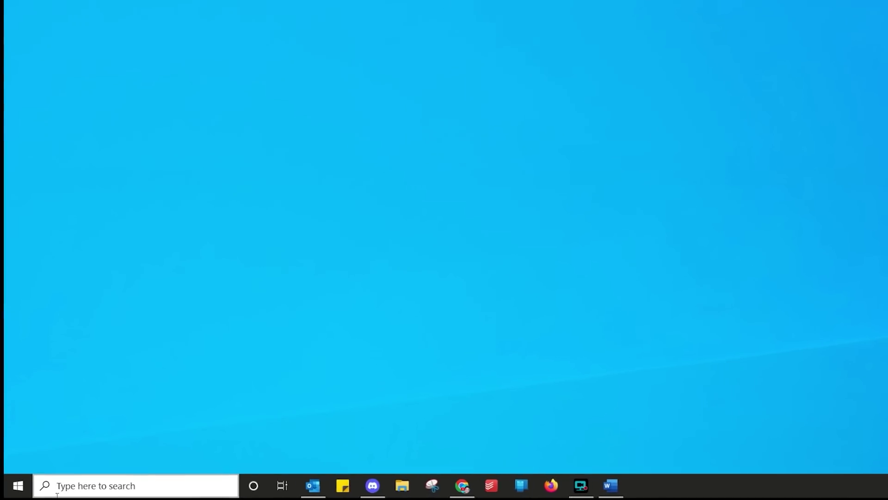
pyautogui.click(21, 490)
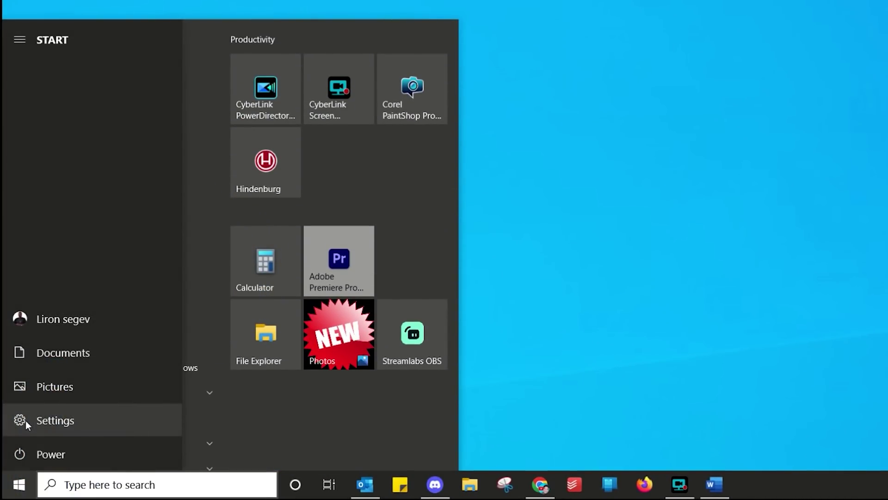
pyautogui.click(25, 421)
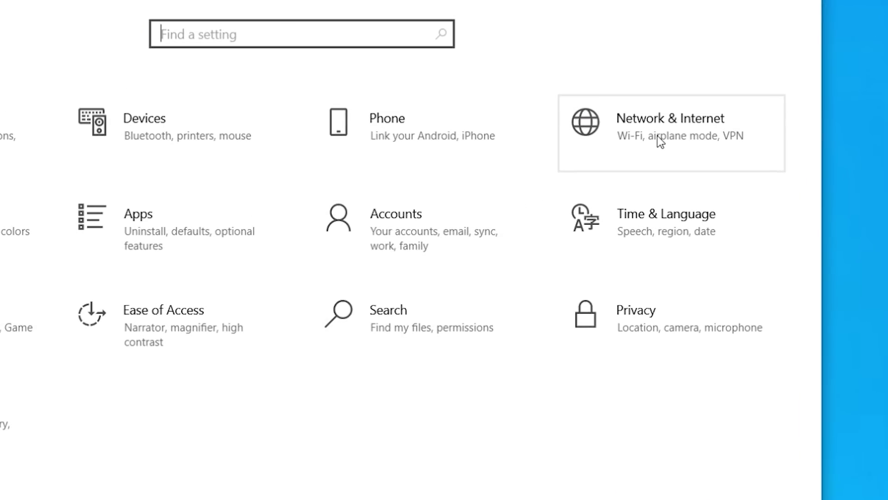
pyautogui.click(657, 135)
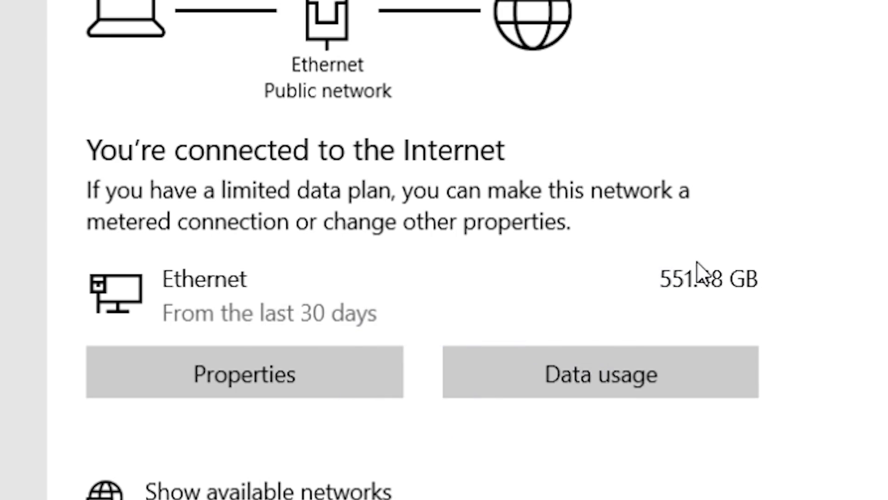
pyautogui.click(615, 375)
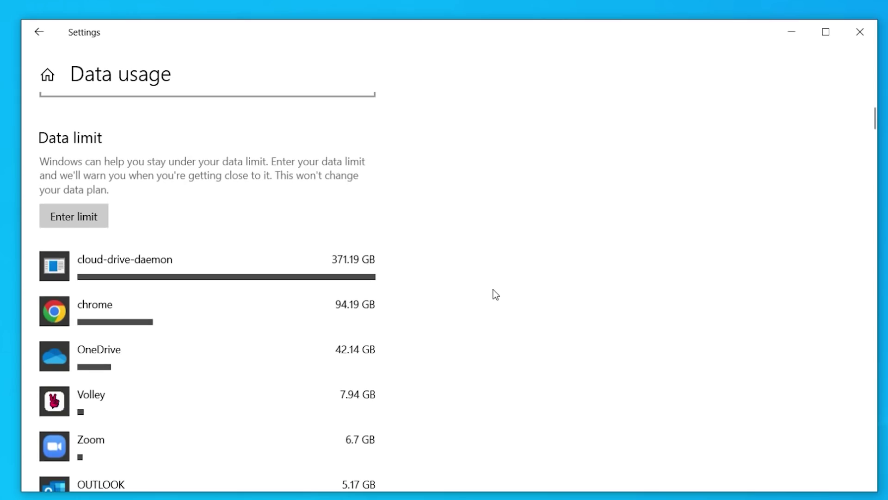
pyautogui.scroll(-3, 495, 294)
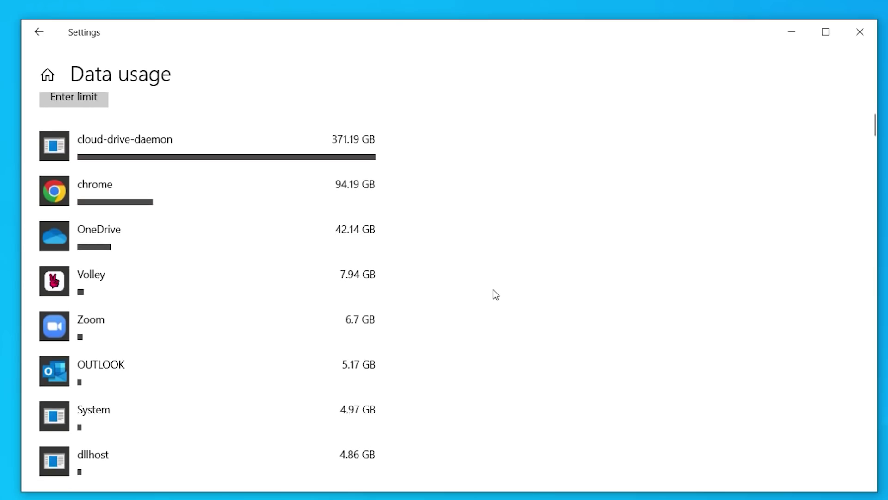
pyautogui.scroll(-12, 496, 294)
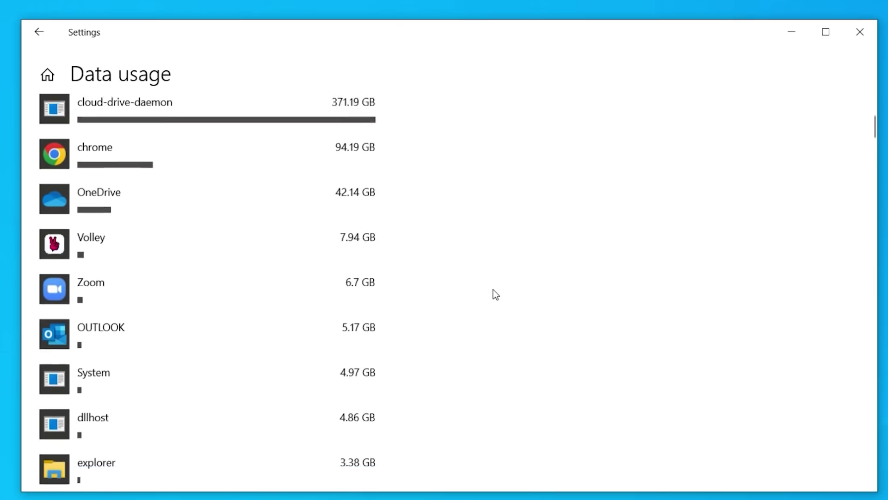
pyautogui.scroll(14, 495, 295)
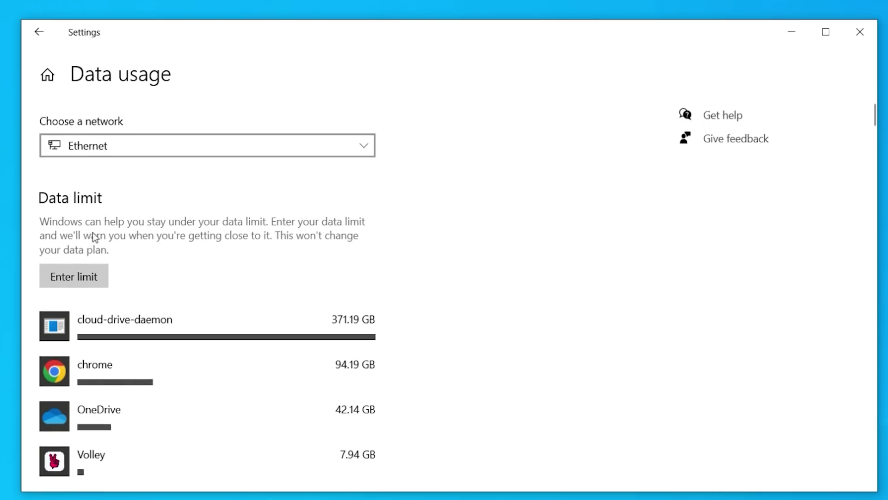
pyautogui.click(95, 278)
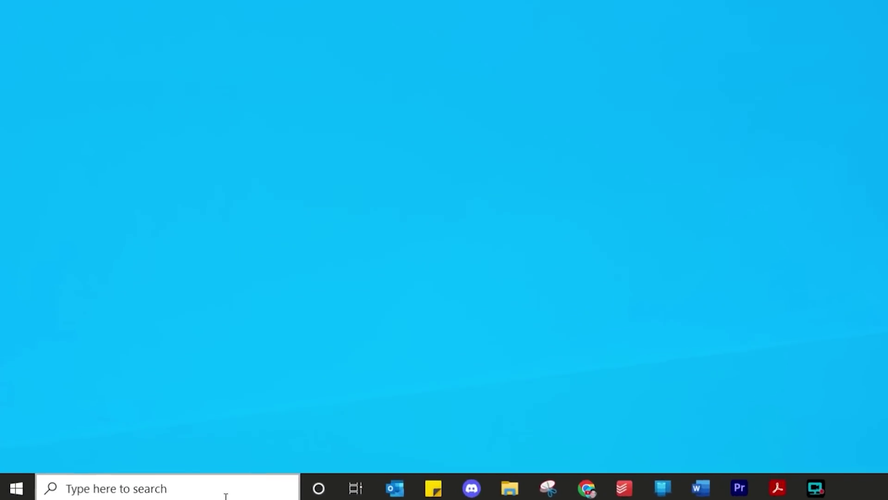
# Step: Open Calculator by searching 'calc' and switch it to Scientific mode
pyautogui.click(169, 492)
pyautogui.write('calc')
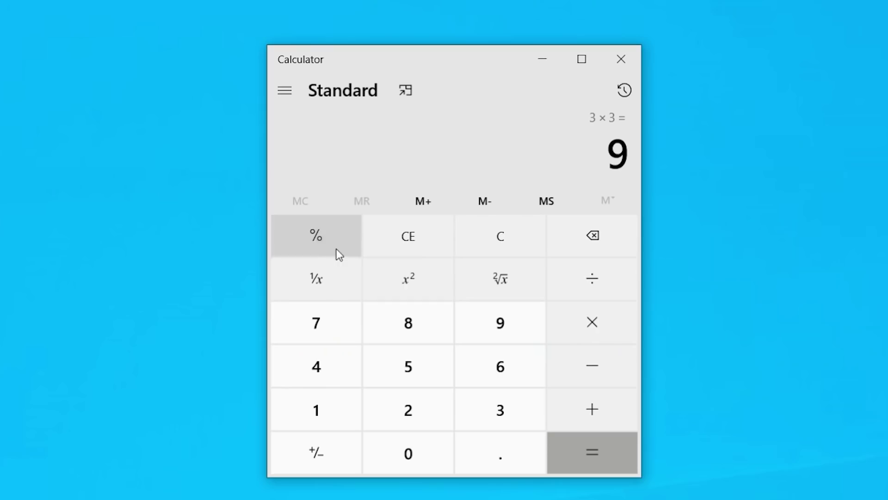
pyautogui.click(281, 90)
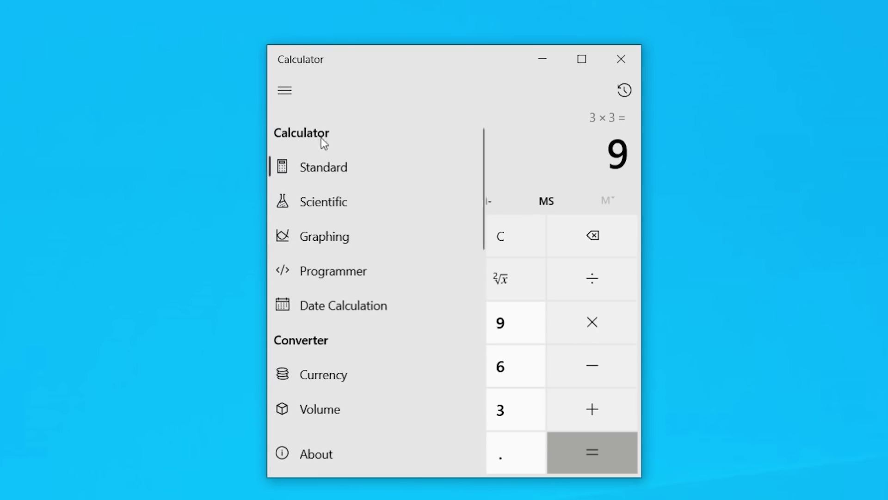
pyautogui.click(345, 199)
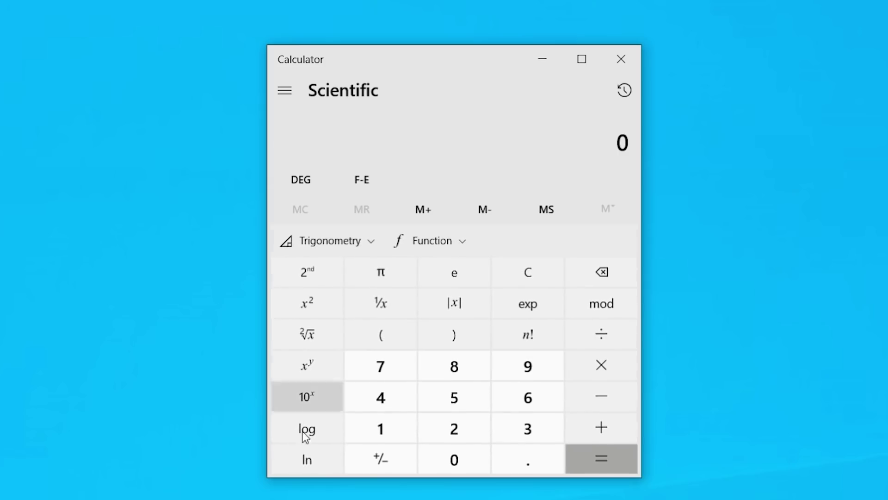
# Step: Browse the Trigonometry and Function flyouts in Scientific mode
pyautogui.click(329, 246)
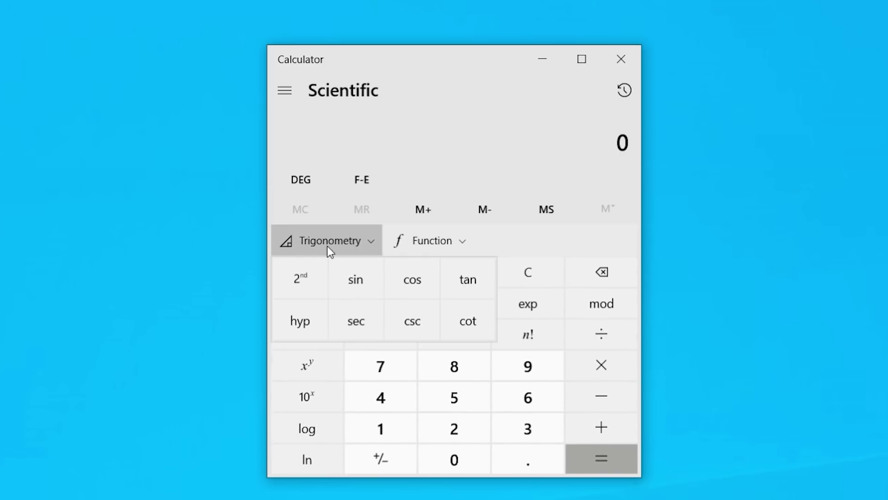
pyautogui.click(328, 246)
pyautogui.click(433, 241)
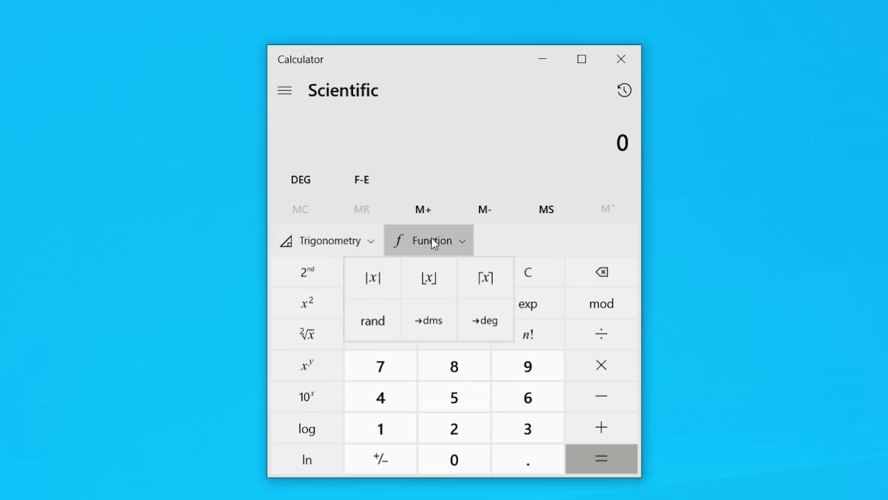
pyautogui.click(331, 240)
pyautogui.click(294, 99)
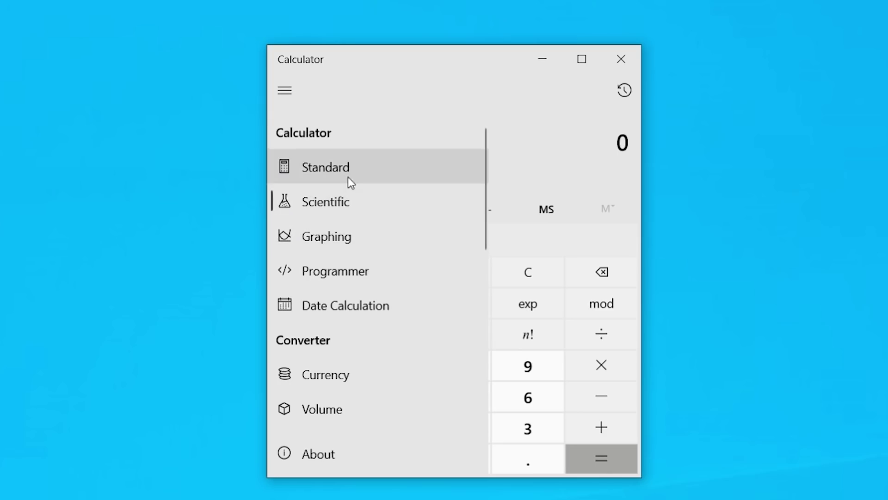
# Step: Switch to Date Calculation, then to the Currency converter (US Dollar to South Africa Rand)
pyautogui.click(349, 309)
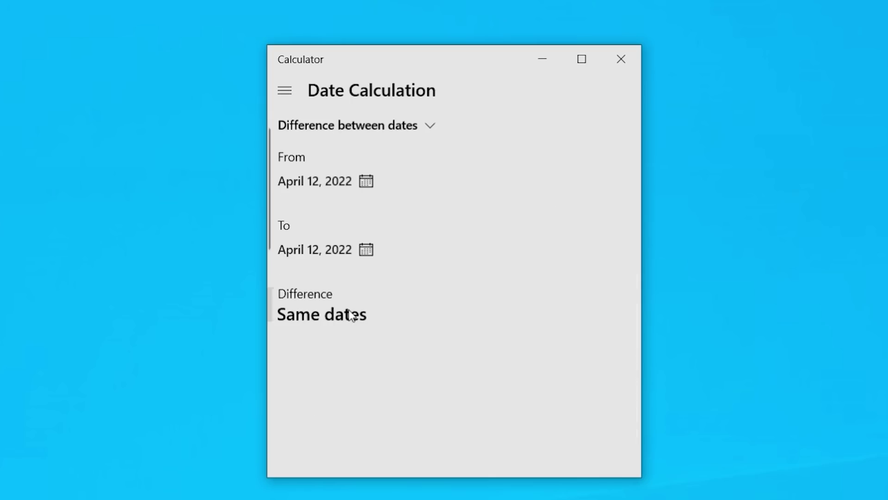
pyautogui.click(285, 90)
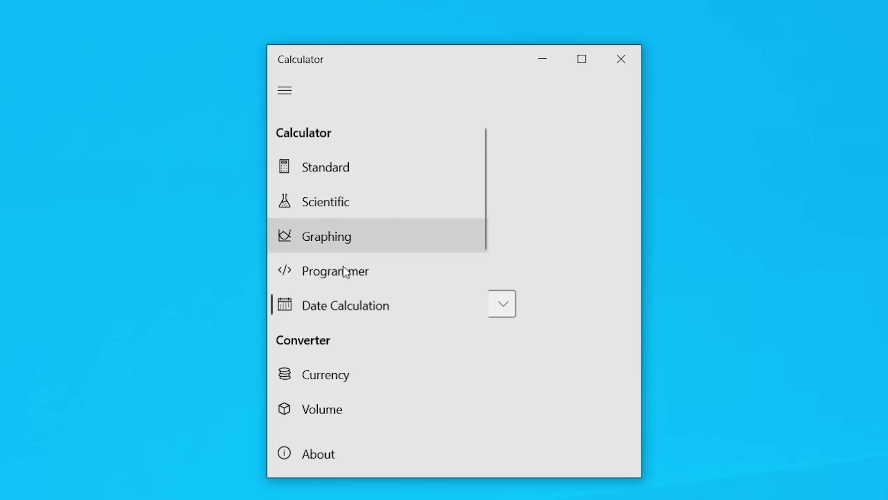
pyautogui.click(338, 381)
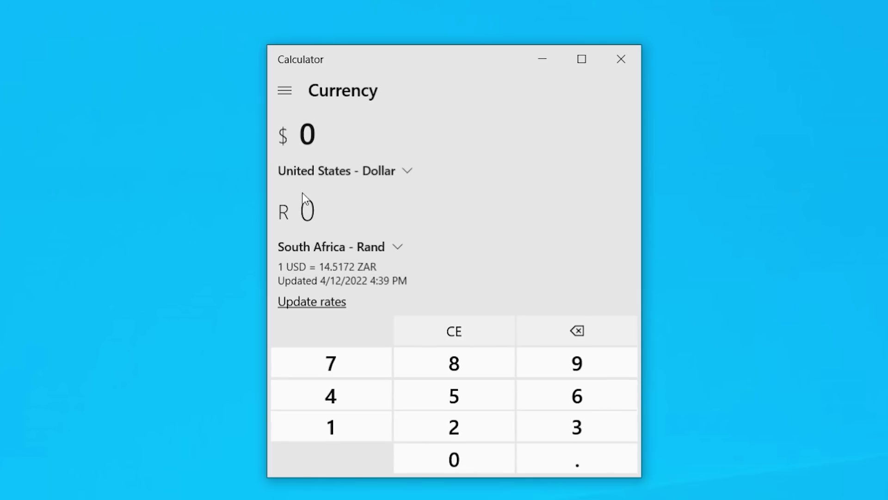